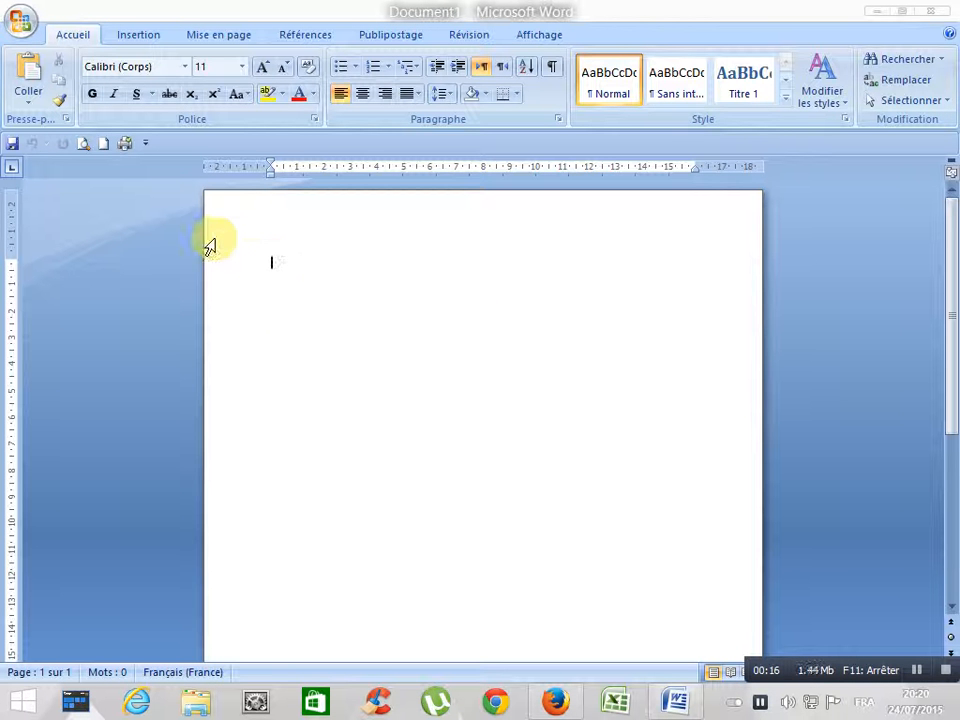
Open the recently used document "fiche de stage".
key("ctrl+g")
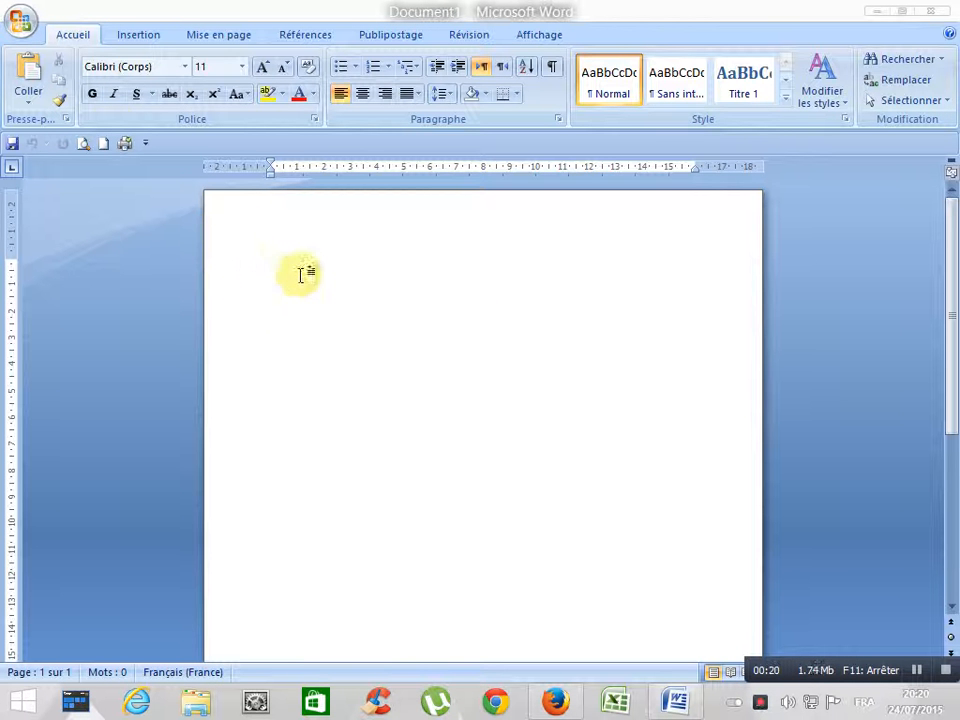
left_click(21, 18)
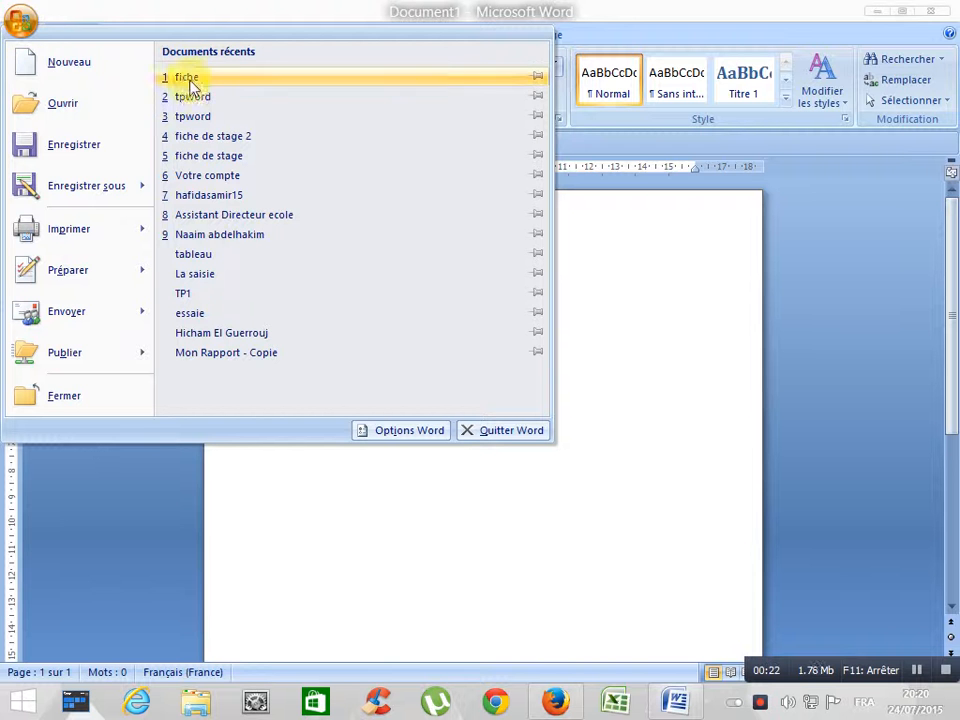
left_click(255, 160)
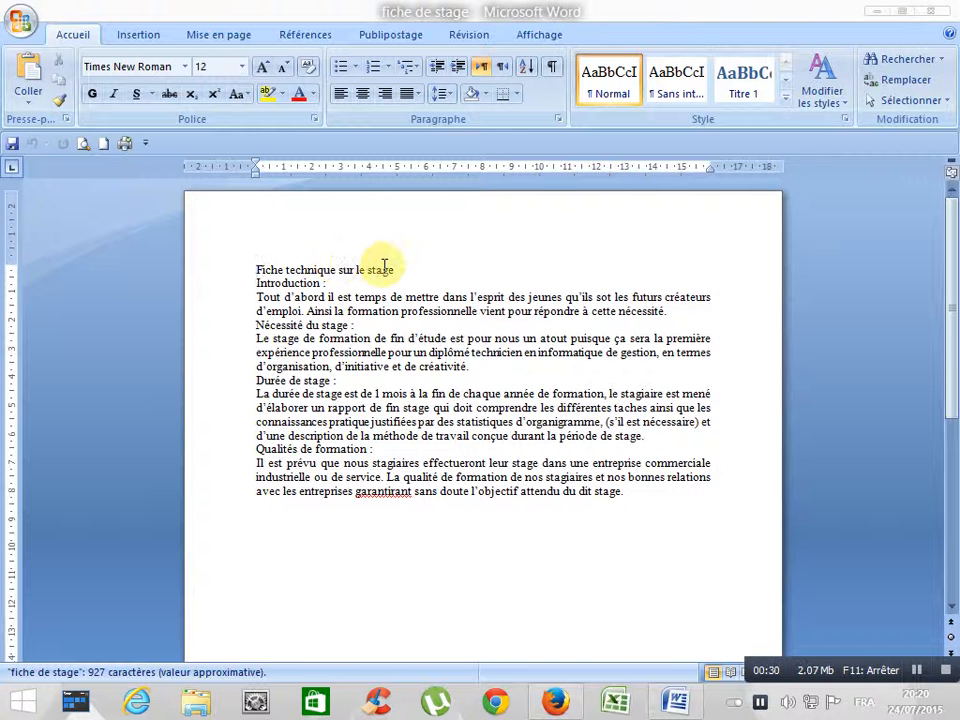
left_click_drag(238, 272, 262, 508)
left_click(317, 350)
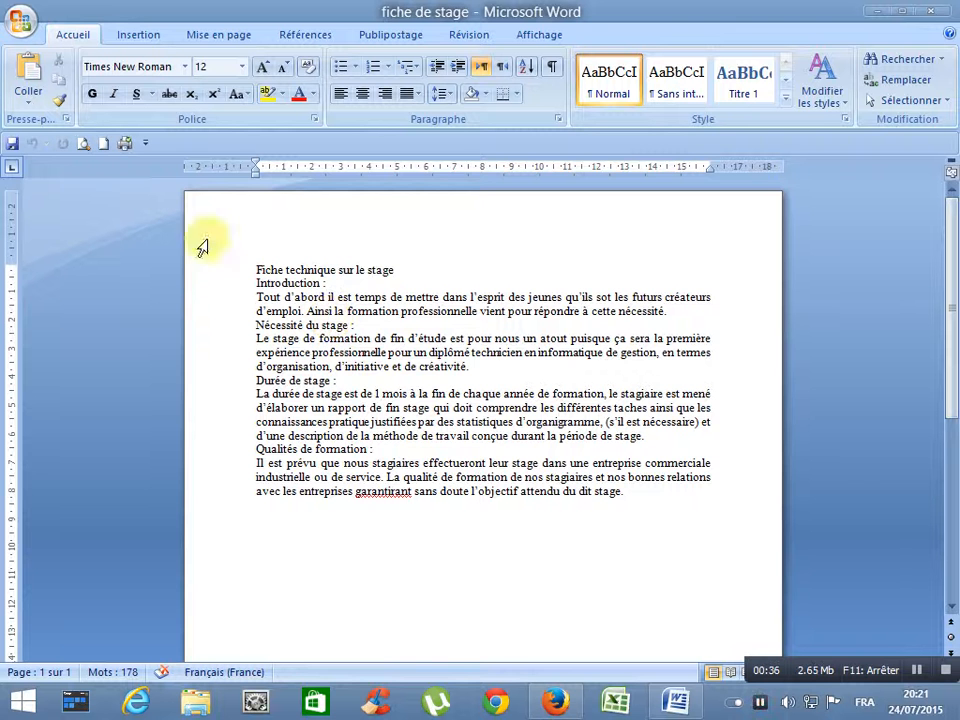
Save "fiche de stage", view its Save As dialog, and cancel that dialog.
left_click(13, 145)
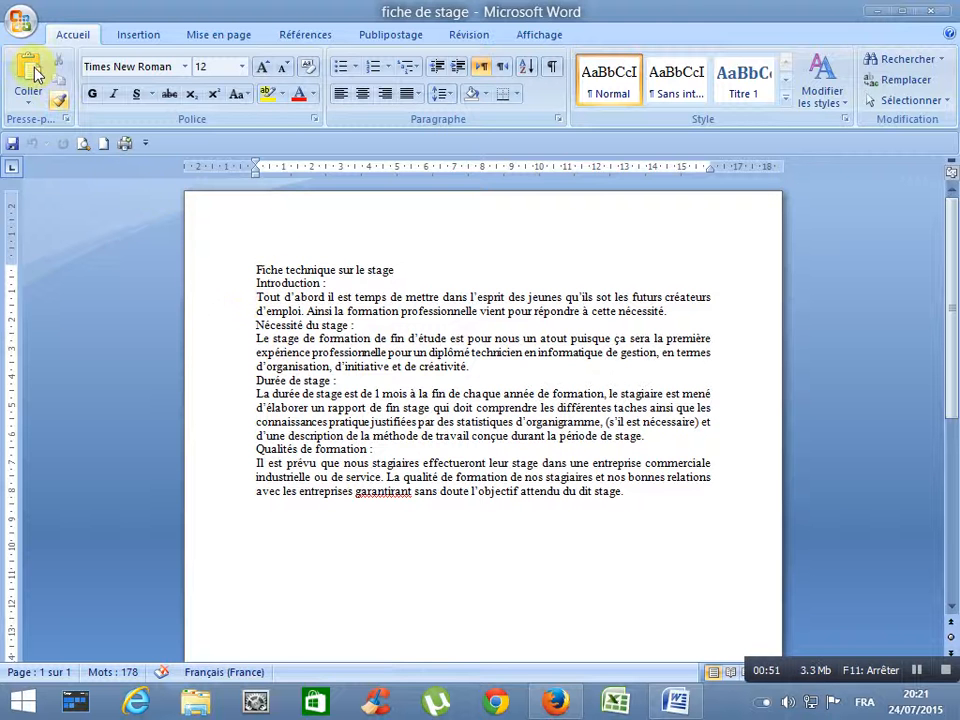
left_click(21, 24)
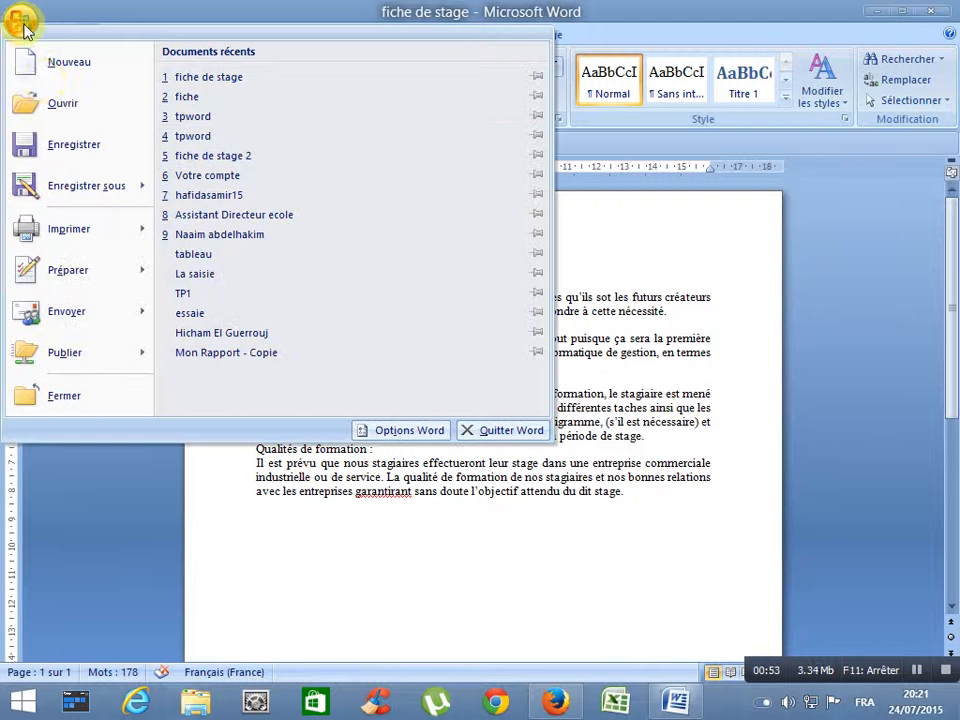
left_click(90, 190)
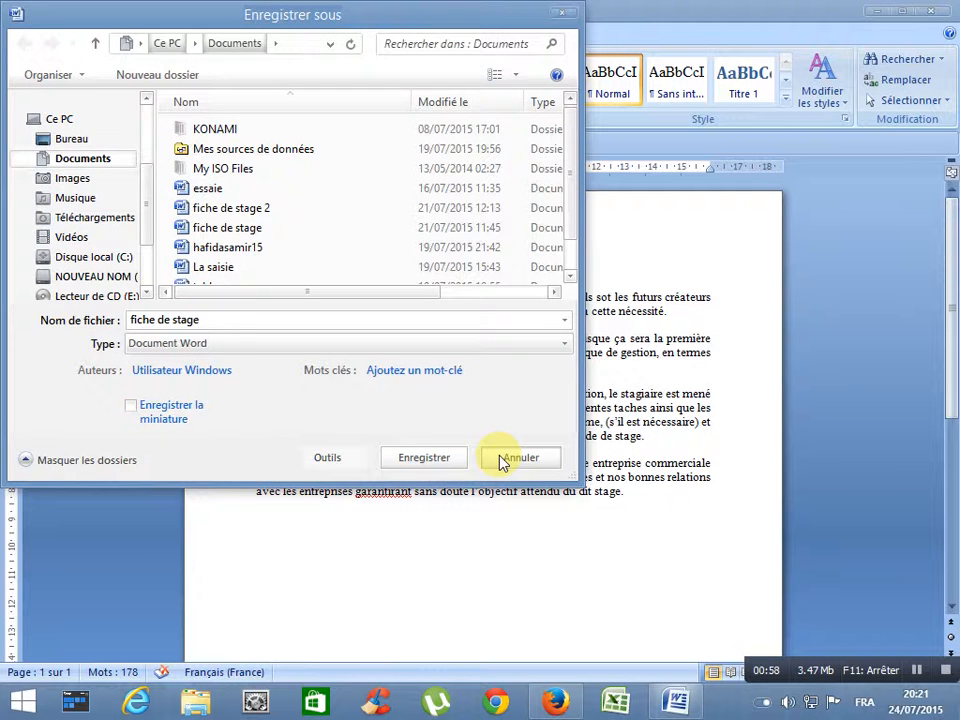
left_click(504, 459)
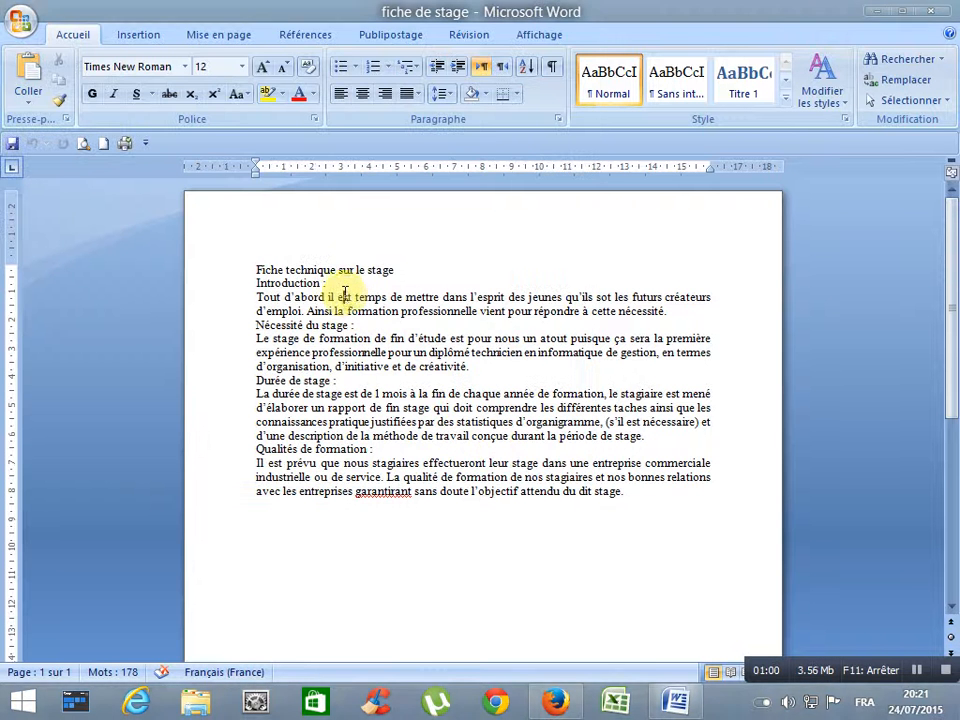
left_click(20, 22)
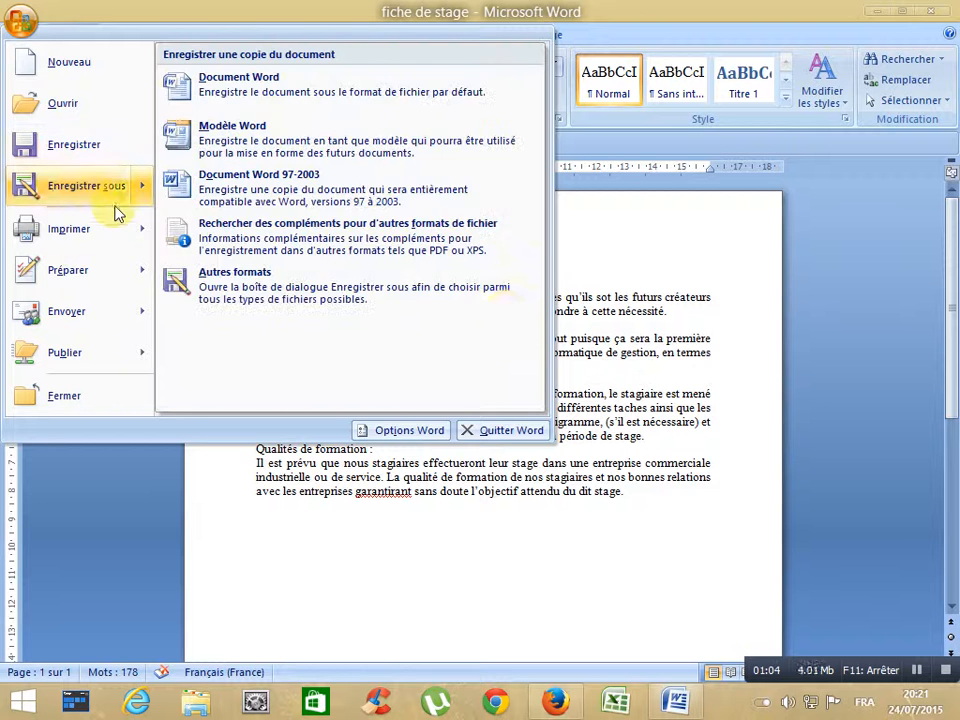
left_click(622, 311)
left_click(403, 272)
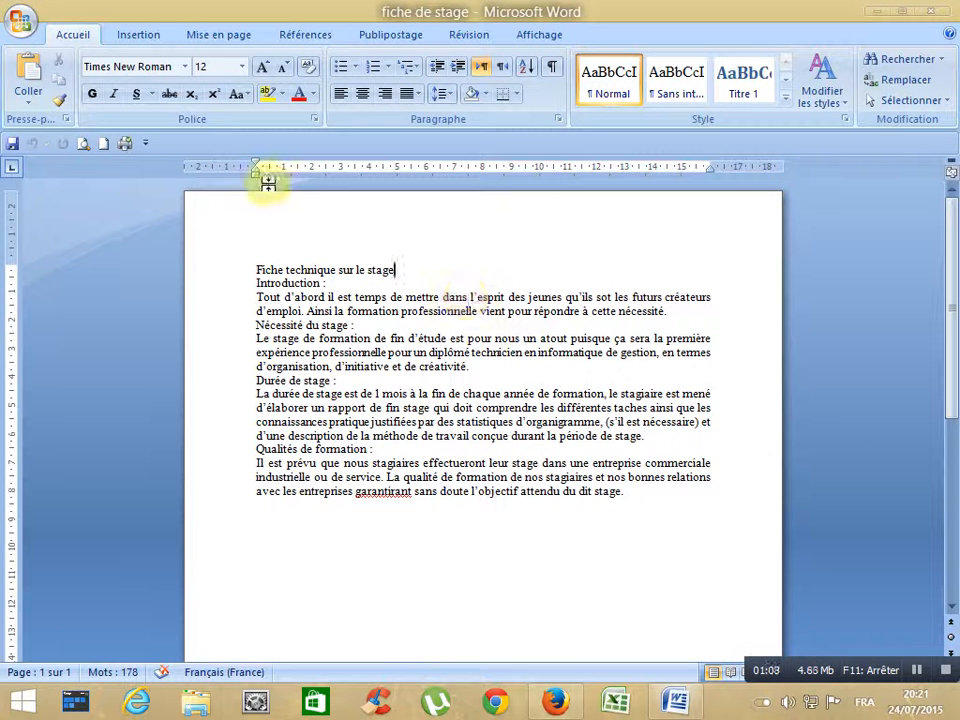
left_click(15, 25)
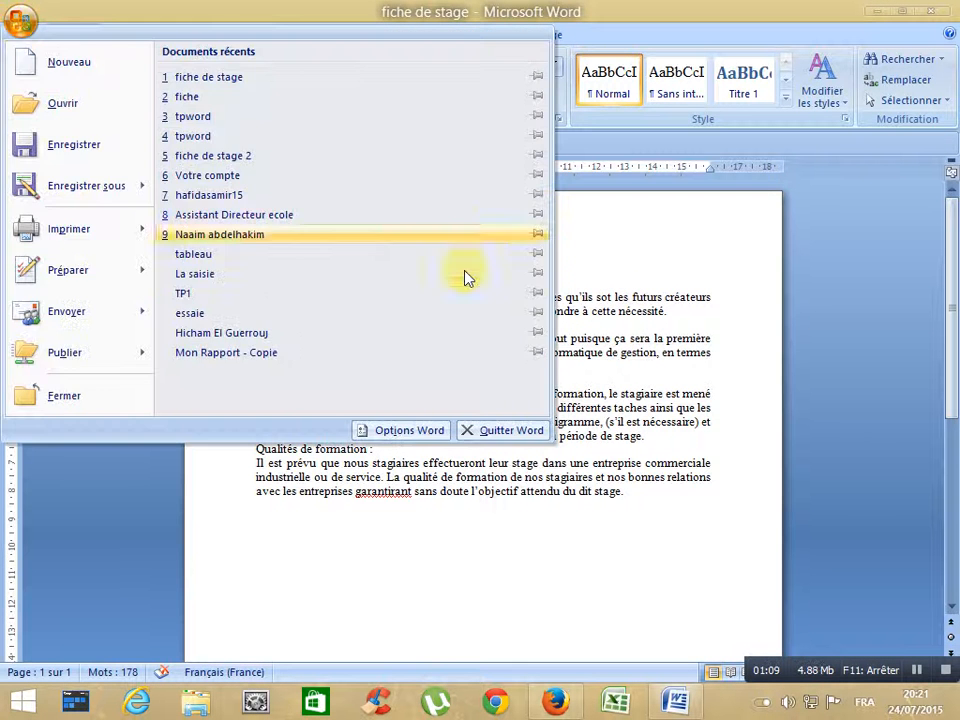
left_click(621, 274)
Copy the paragraph under "Nécessité du stage" from "fiche de stage" into a new blank document.
left_click(104, 144)
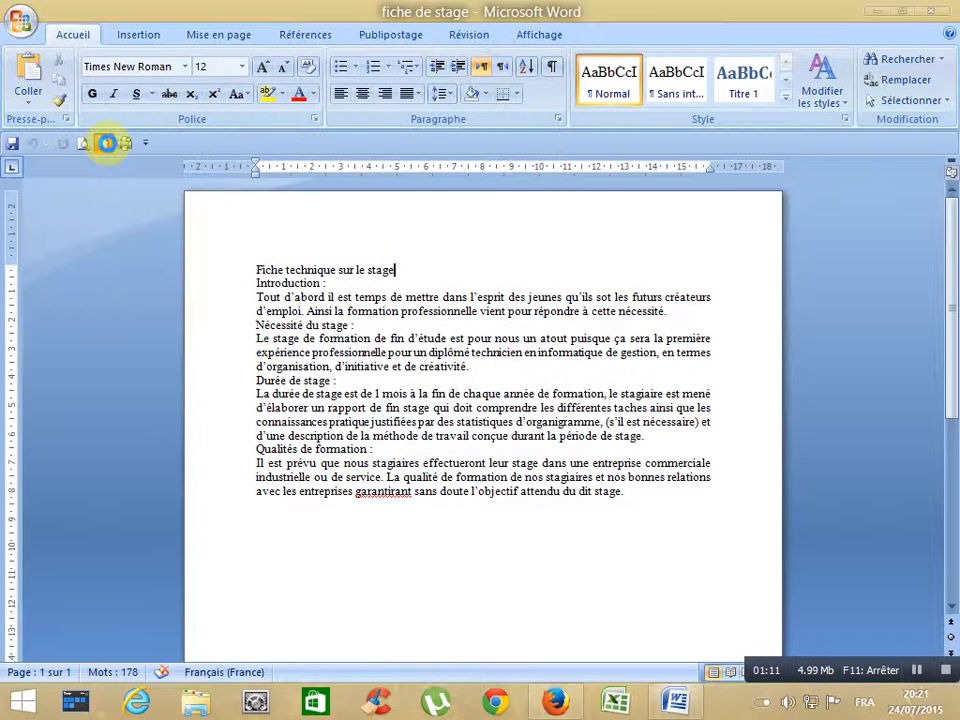
mouse_move(686, 712)
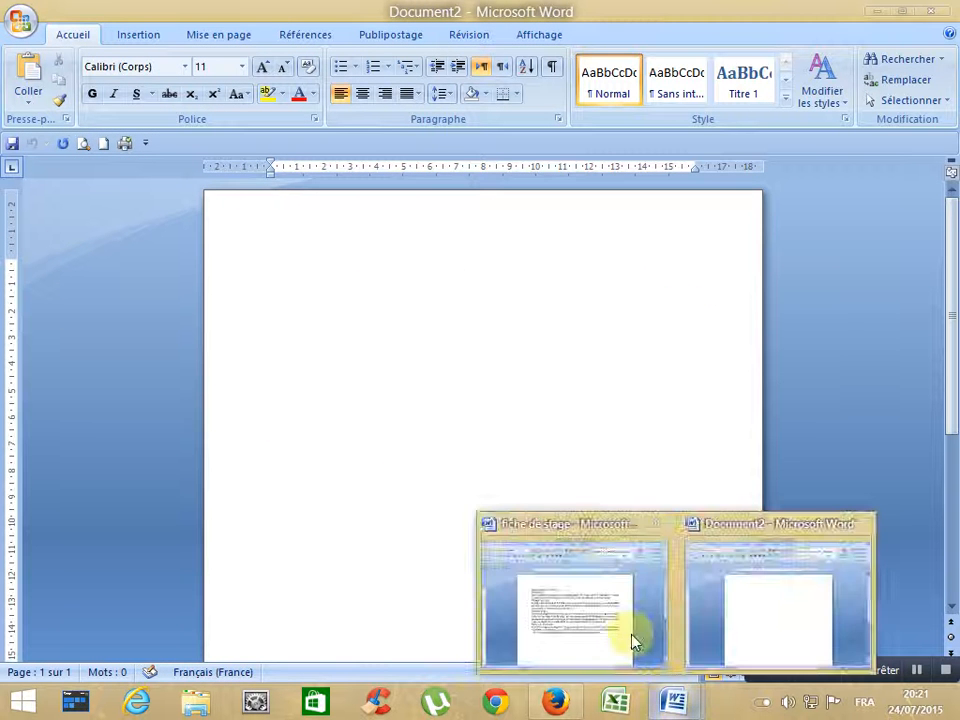
left_click(634, 636)
left_click_drag(254, 343, 465, 366)
right_click(401, 347)
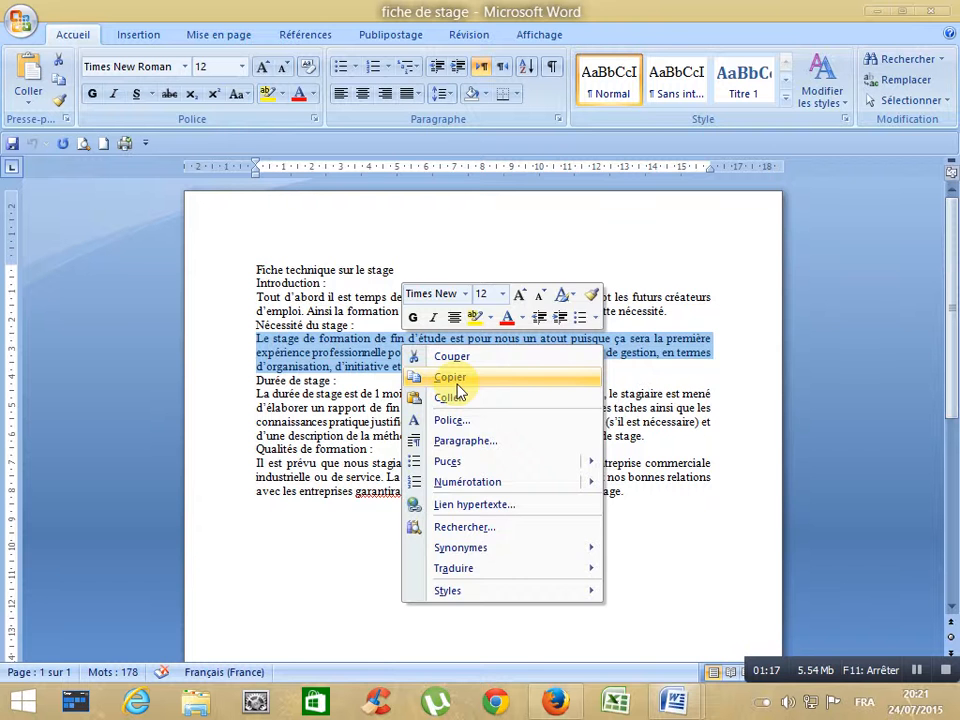
left_click(449, 378)
mouse_move(674, 702)
left_click(686, 610)
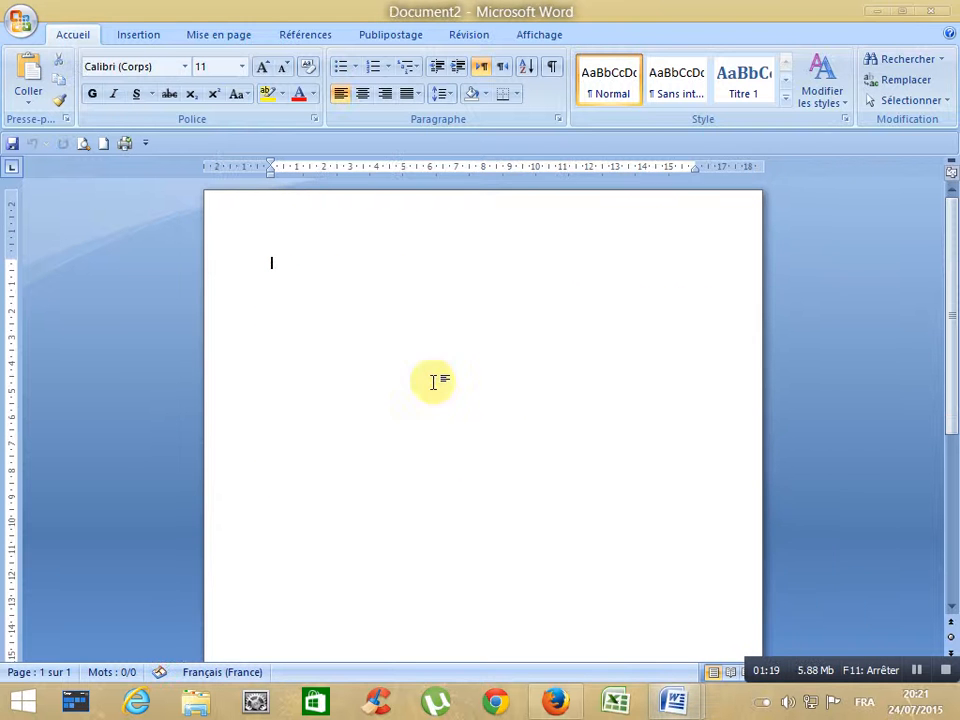
left_click(28, 70)
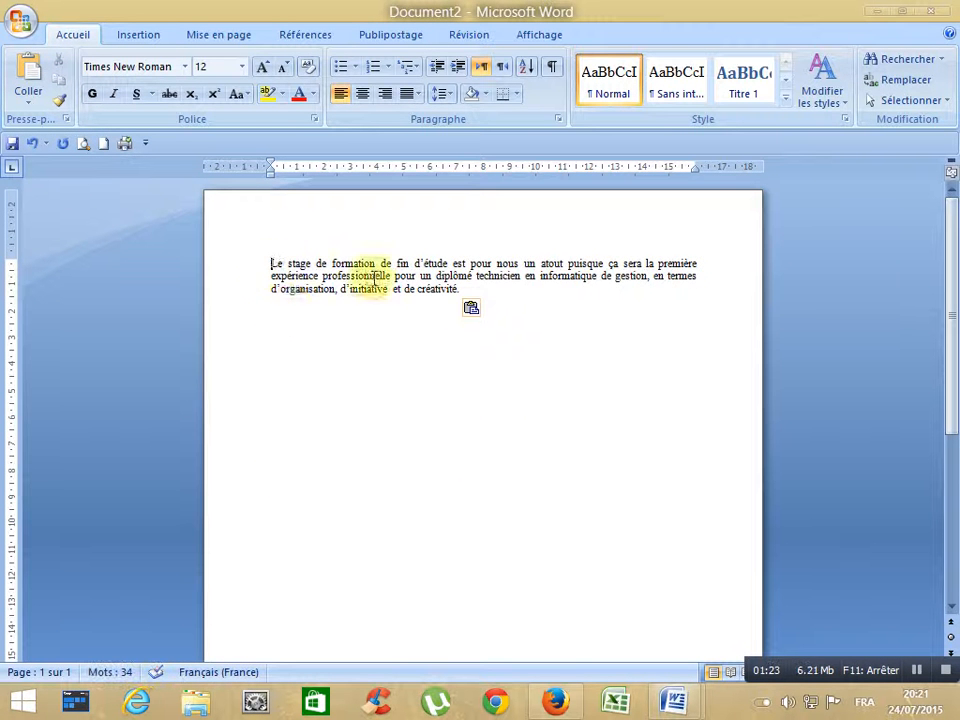
Set the line spacing of the pasted paragraph to 2,0.
key("ctrl+a")
left_click(439, 93)
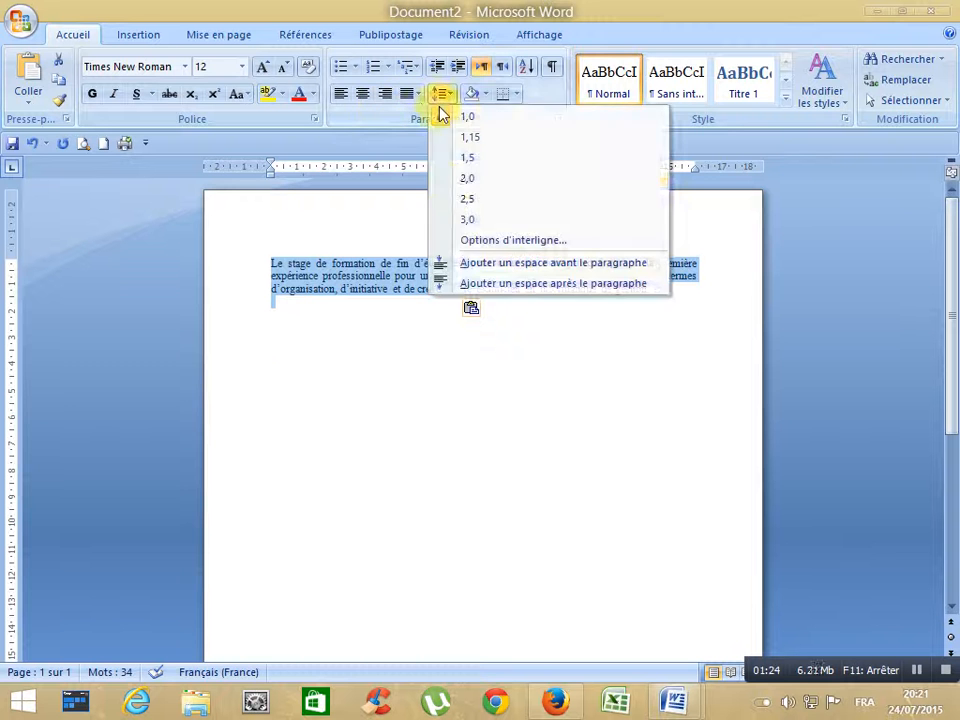
left_click(456, 180)
left_click(343, 315)
Set the font size of the whole pasted paragraph to 26.
left_click_drag(279, 266, 463, 339)
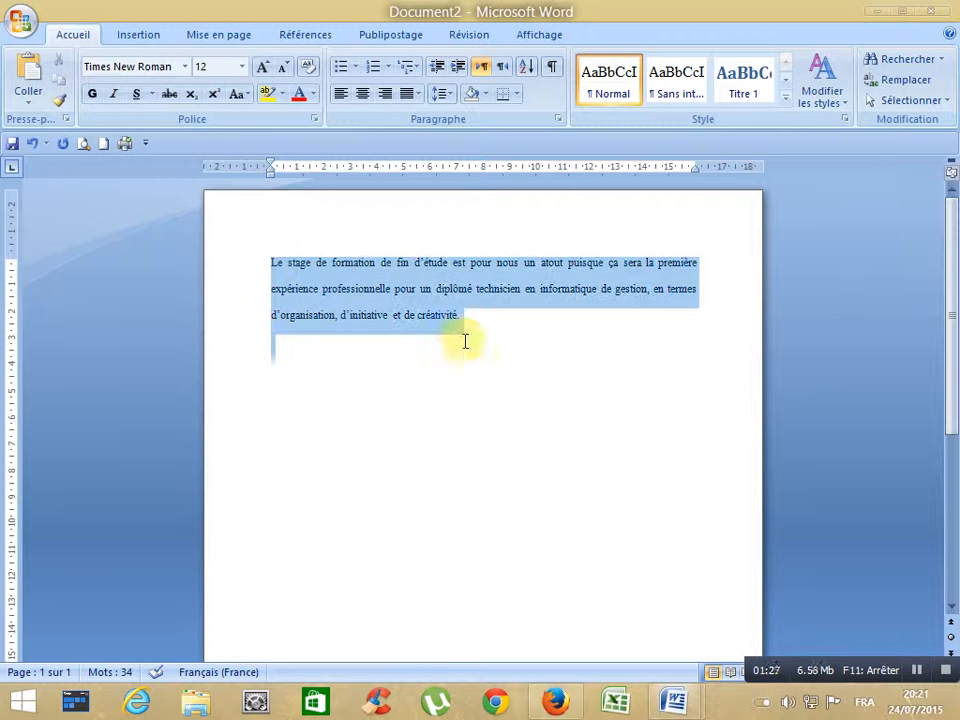
left_click(241, 66)
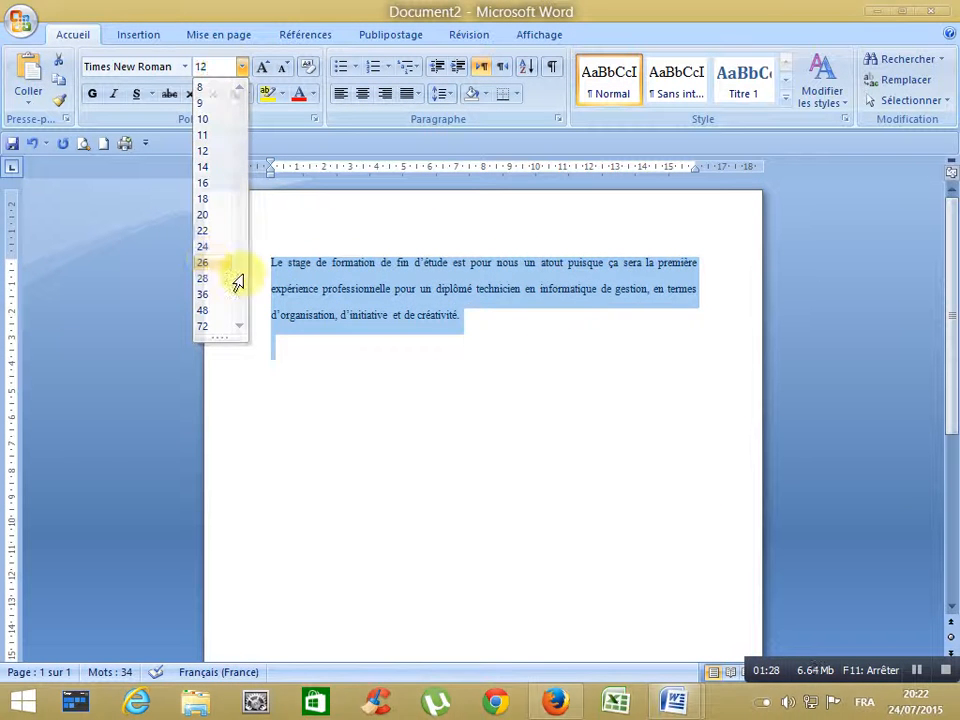
left_click(205, 262)
left_click(428, 383)
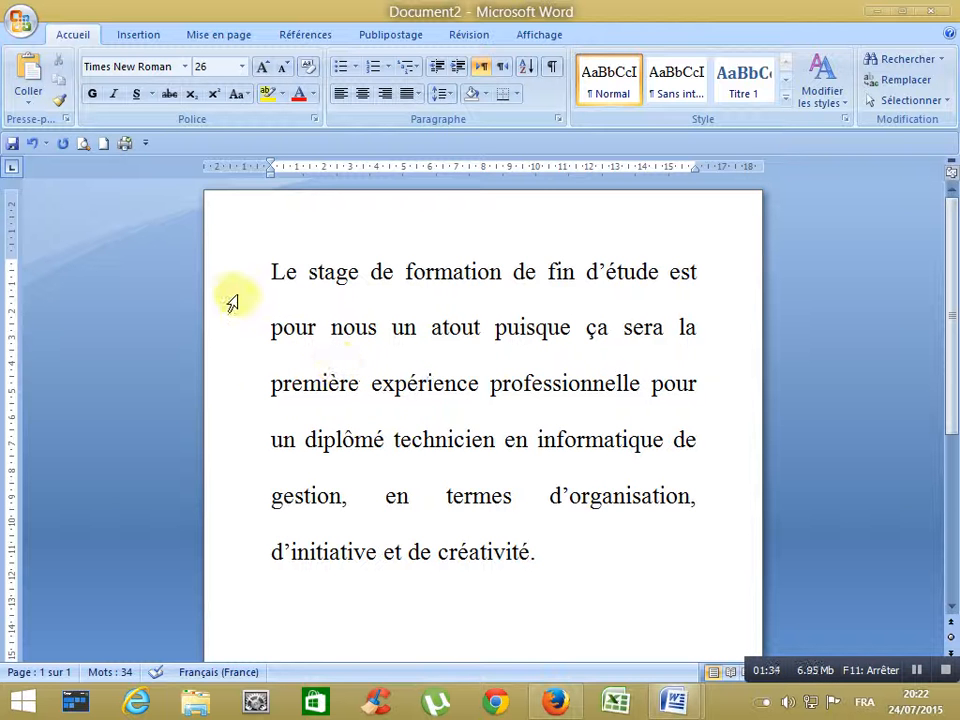
View the dialog that the Save command brings up for the unsaved new document, cancelling it each time.
left_click(12, 144)
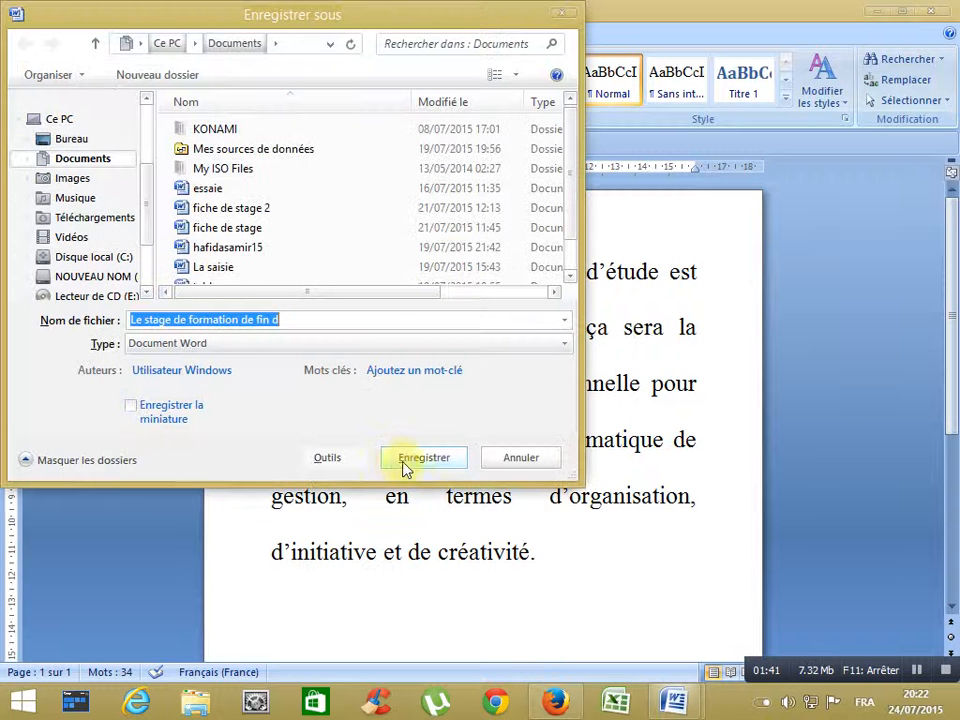
left_click(502, 459)
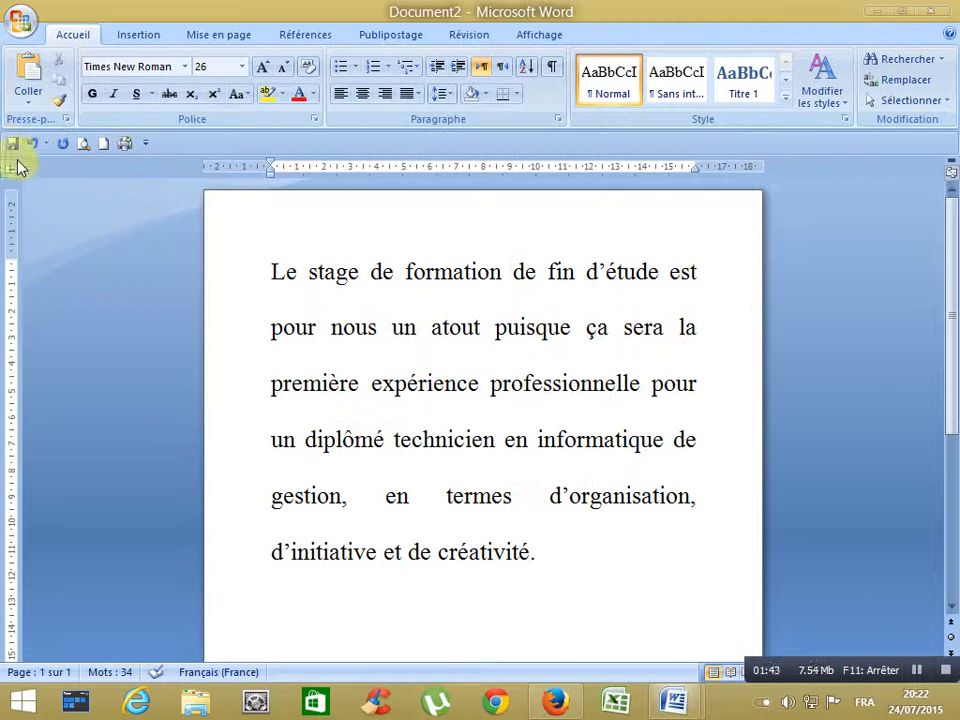
left_click(12, 144)
left_click(500, 455)
left_click(20, 20)
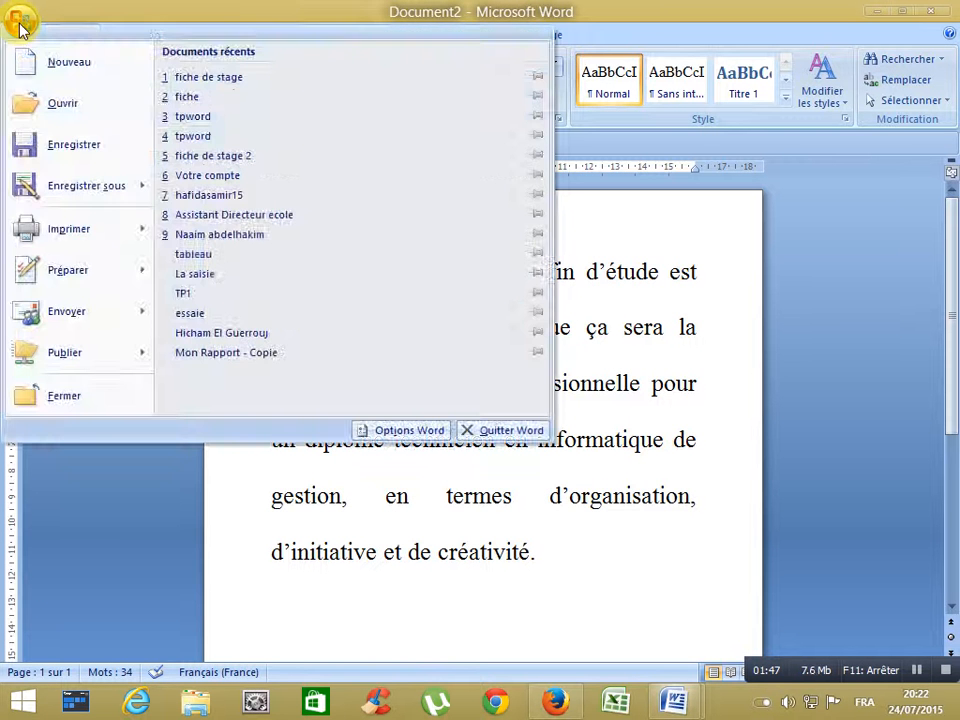
left_click(55, 150)
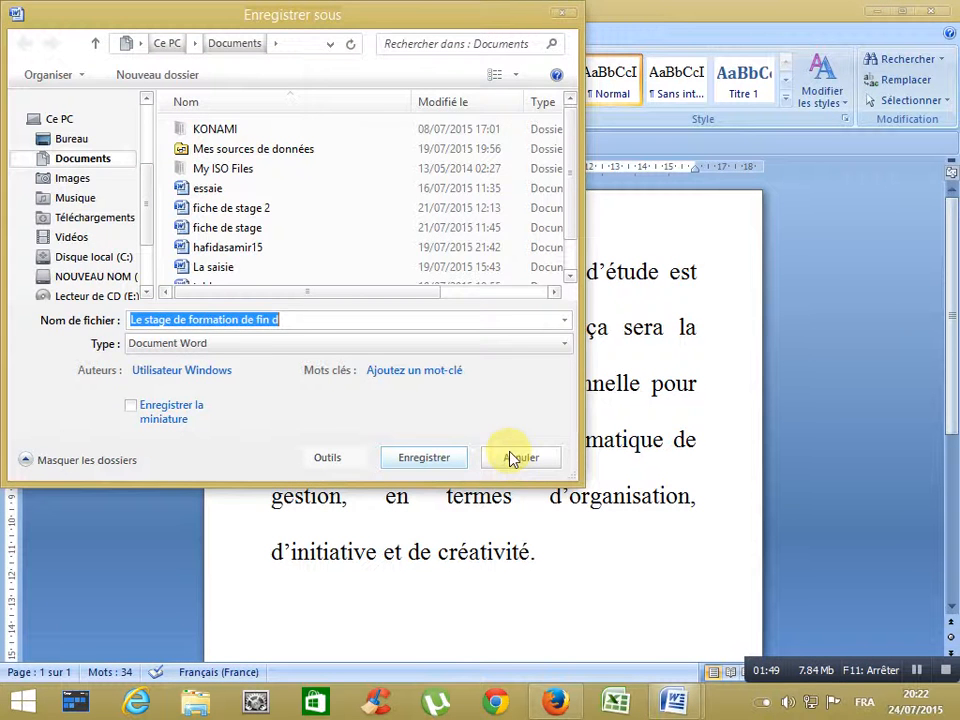
left_click(517, 460)
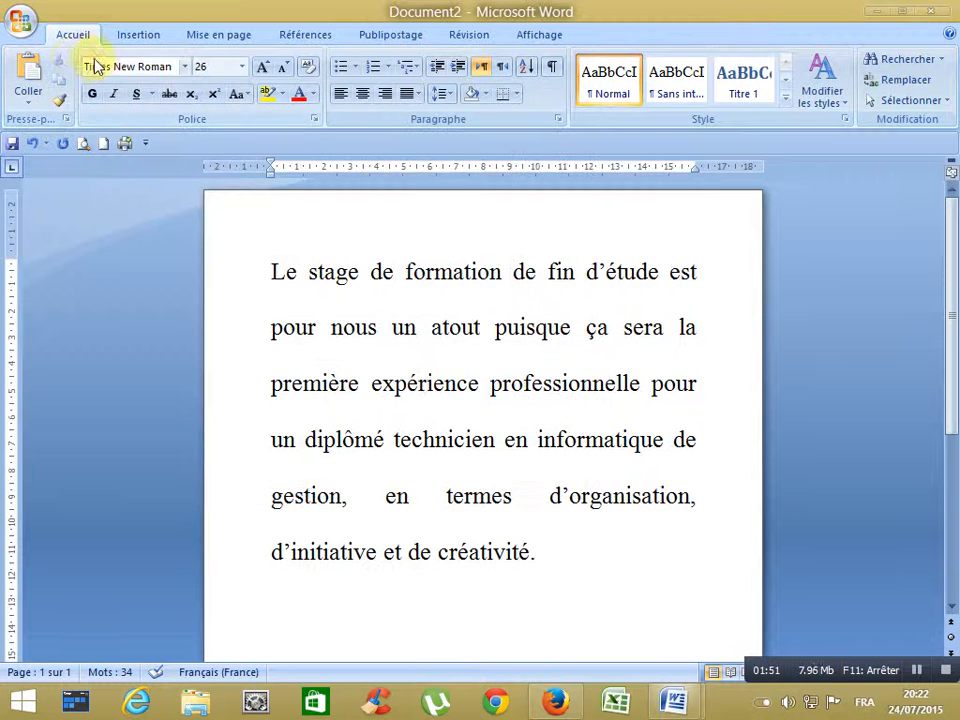
View the dialog of the Save As command for the new document and cancel it.
left_click(22, 22)
left_click(80, 188)
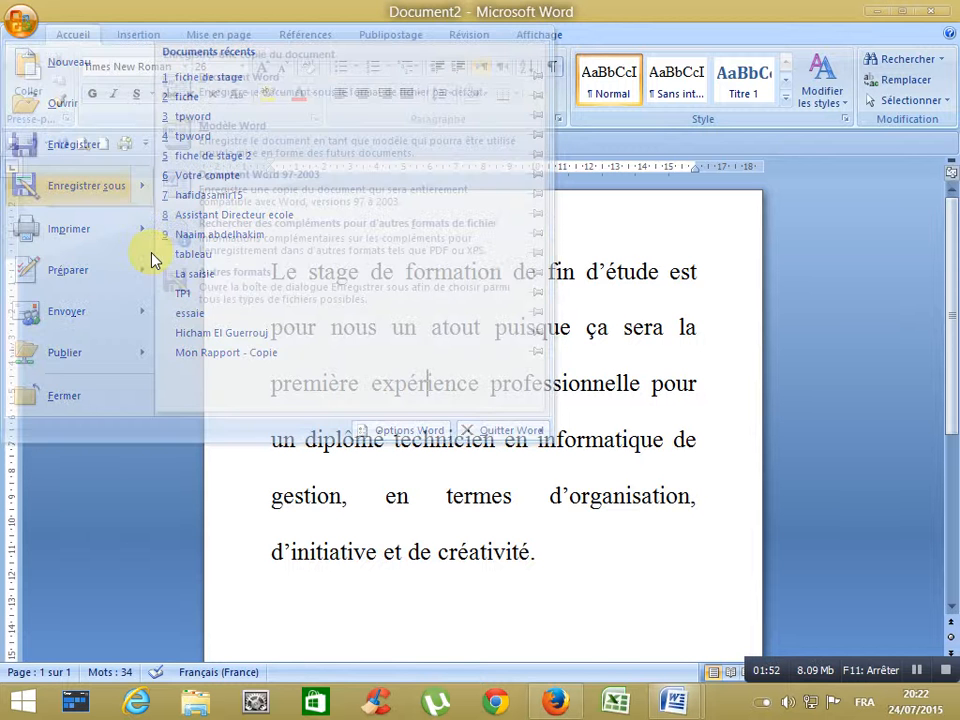
left_click(538, 456)
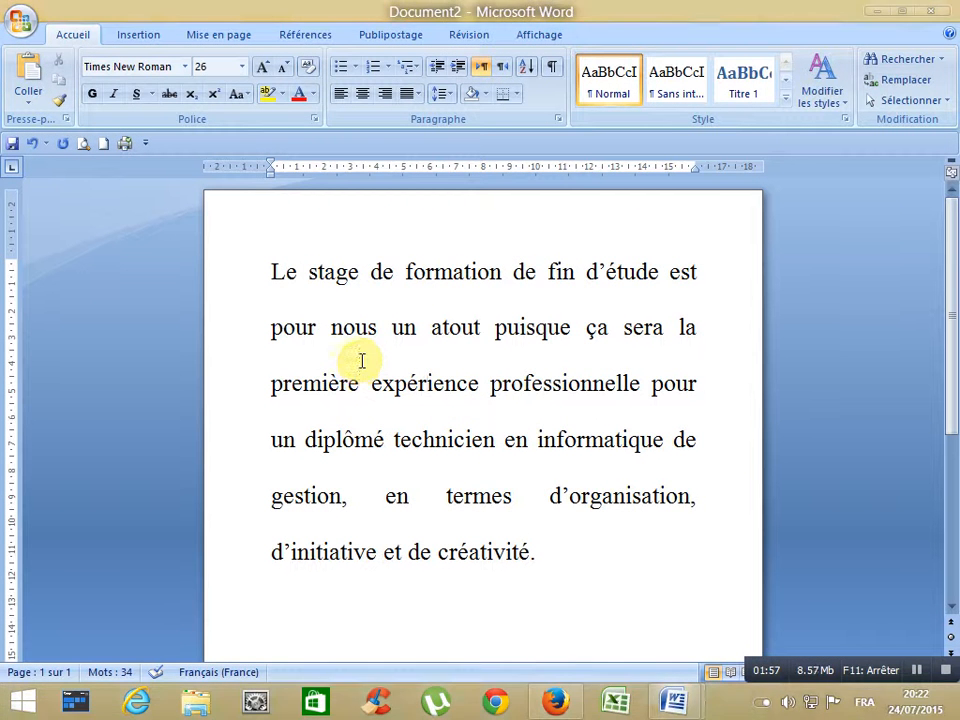
Invoke Save twice on the unsaved document to check its dialog, cancelling without saving.
key("ctrl+s")
left_click(492, 462)
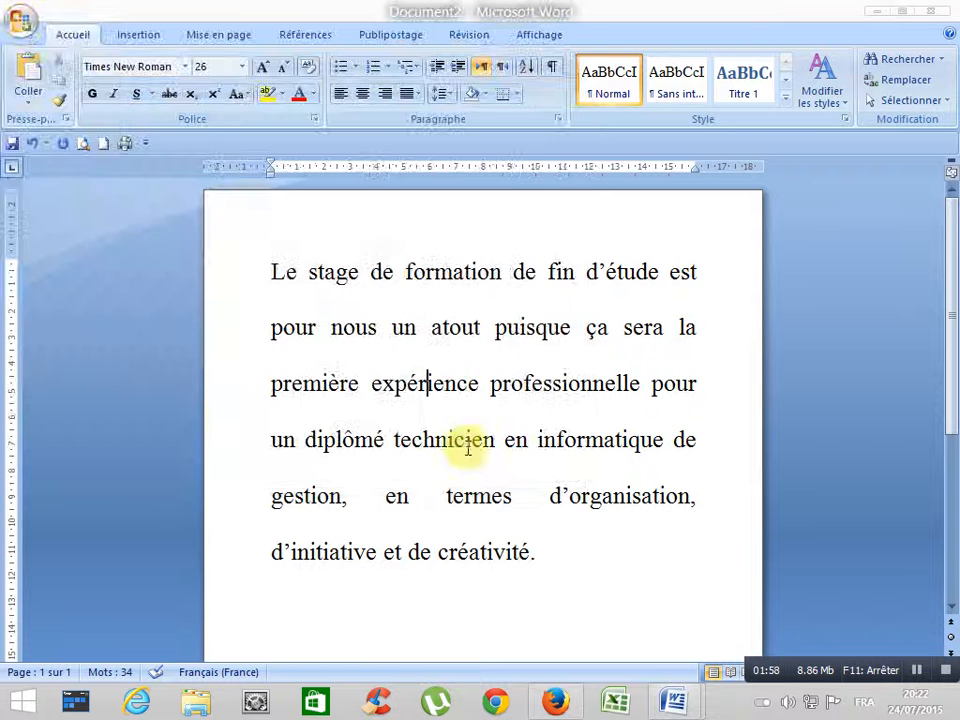
left_click(23, 30)
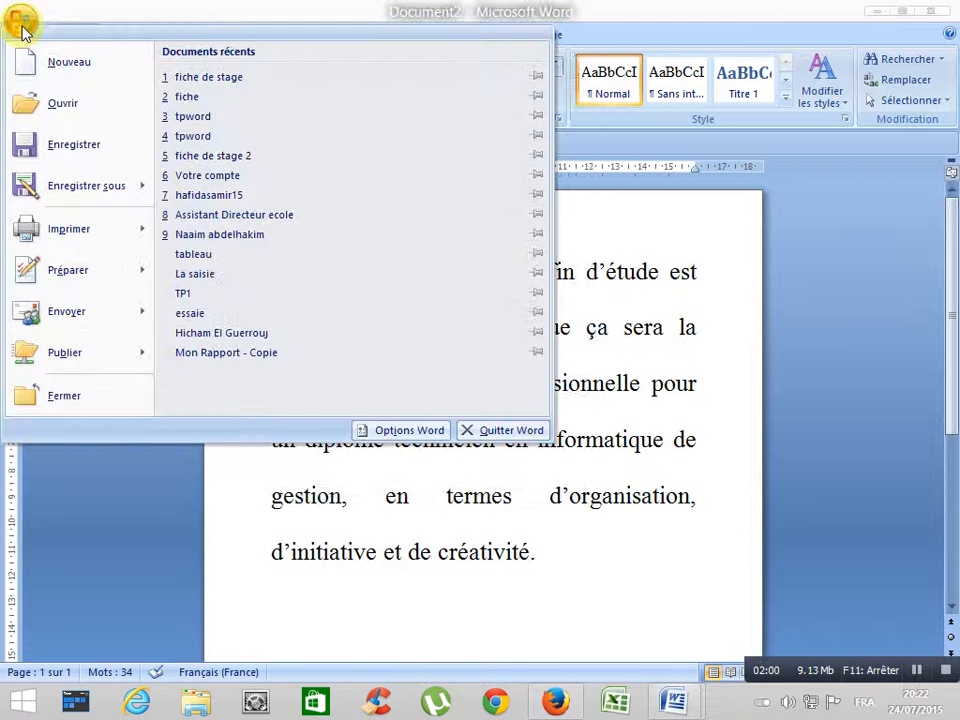
left_click(80, 146)
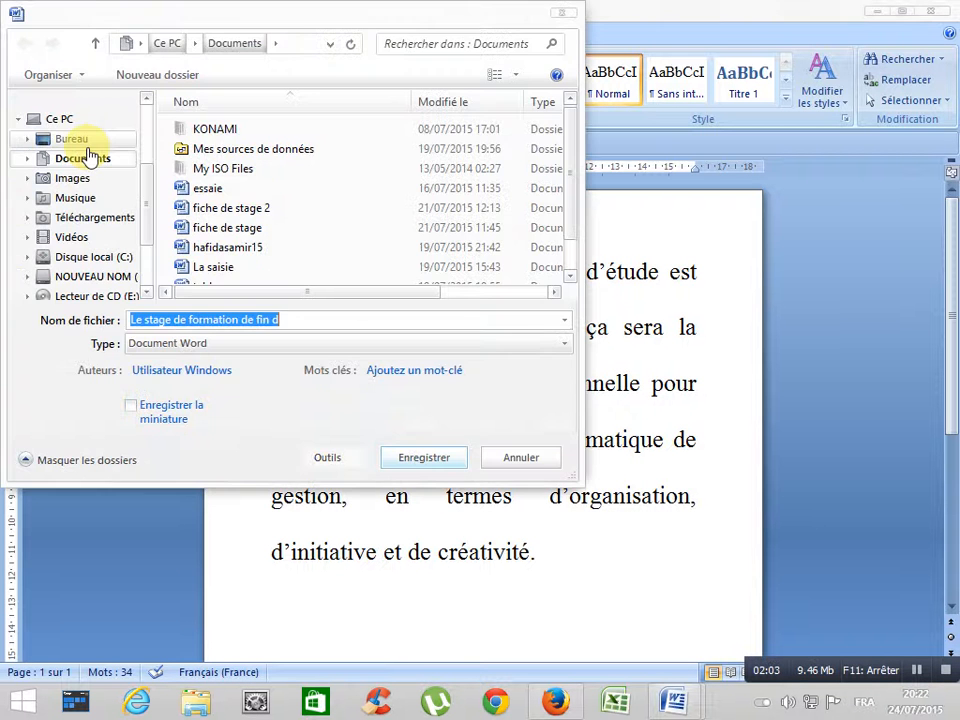
key("Escape")
Compare the Save As and Save commands on the new document, cancelling both dialogs.
left_click(18, 22)
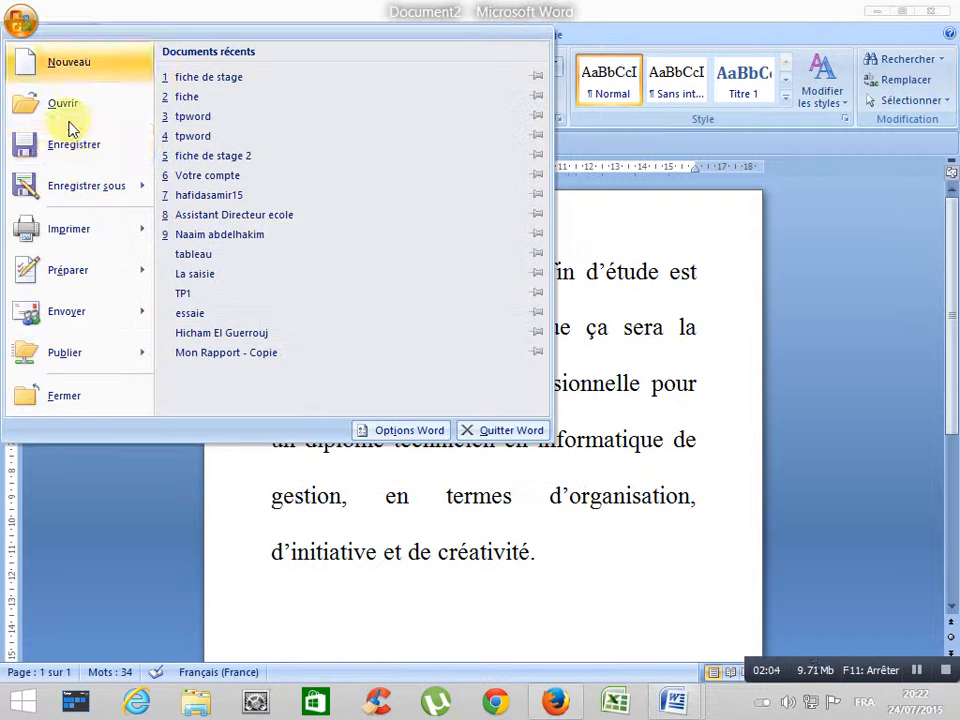
left_click(93, 186)
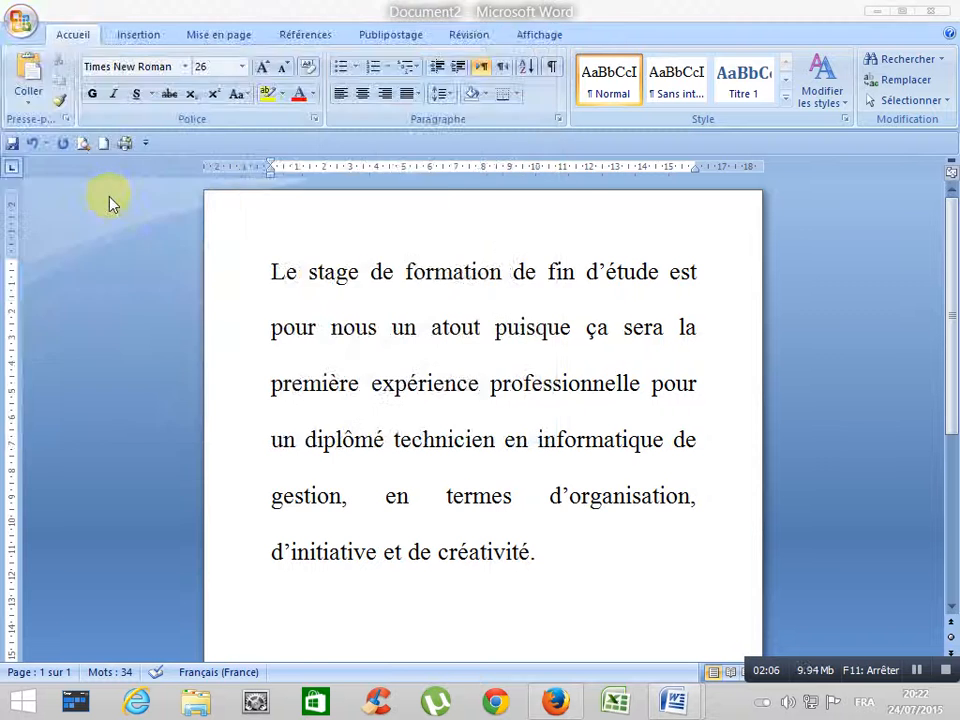
key("Escape")
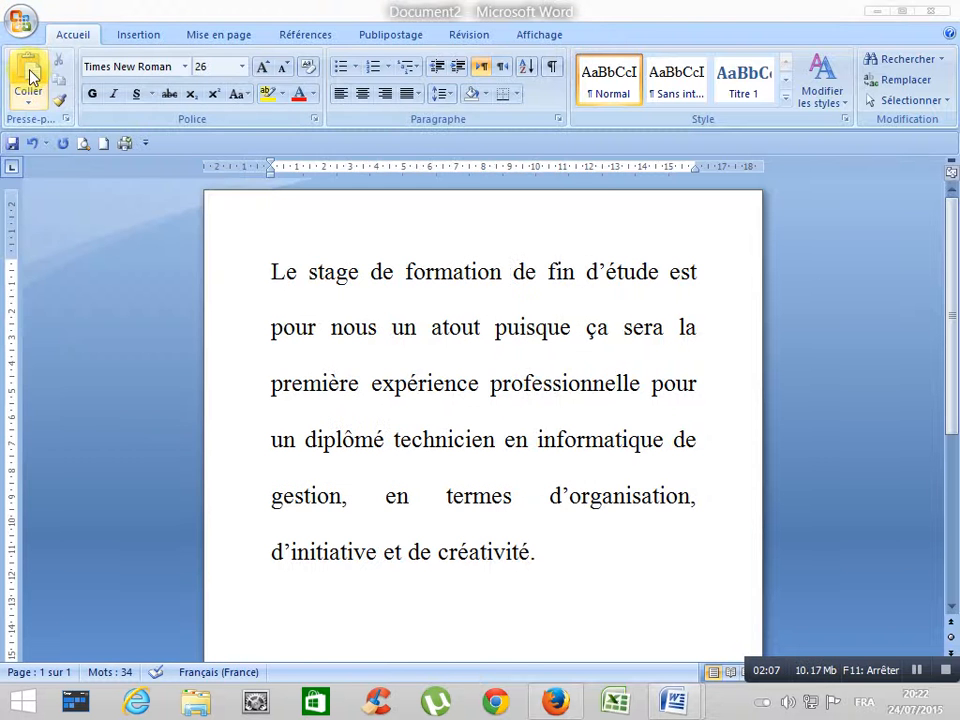
left_click(12, 146)
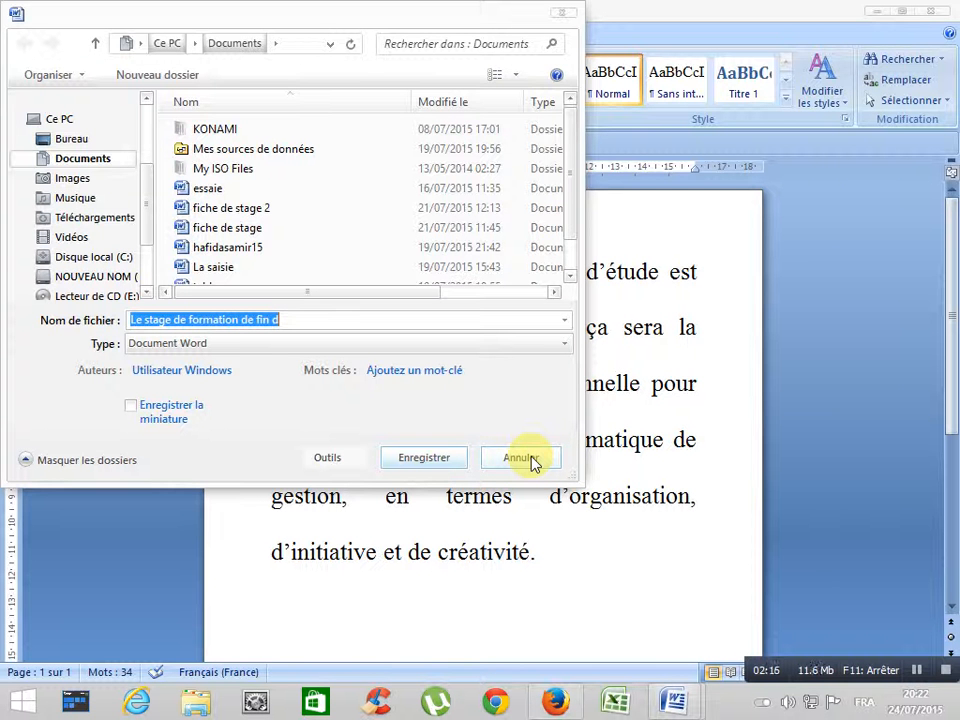
left_click(521, 457)
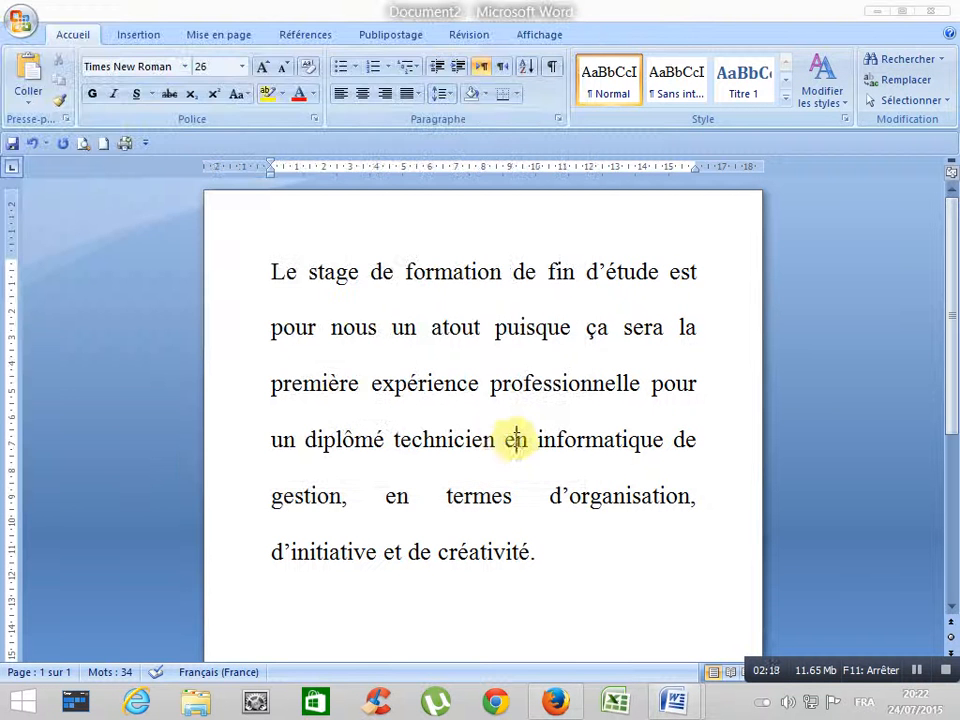
Bring up the Save dialog for the new document and enter tp01 as the file name in Documents.
left_click(556, 559)
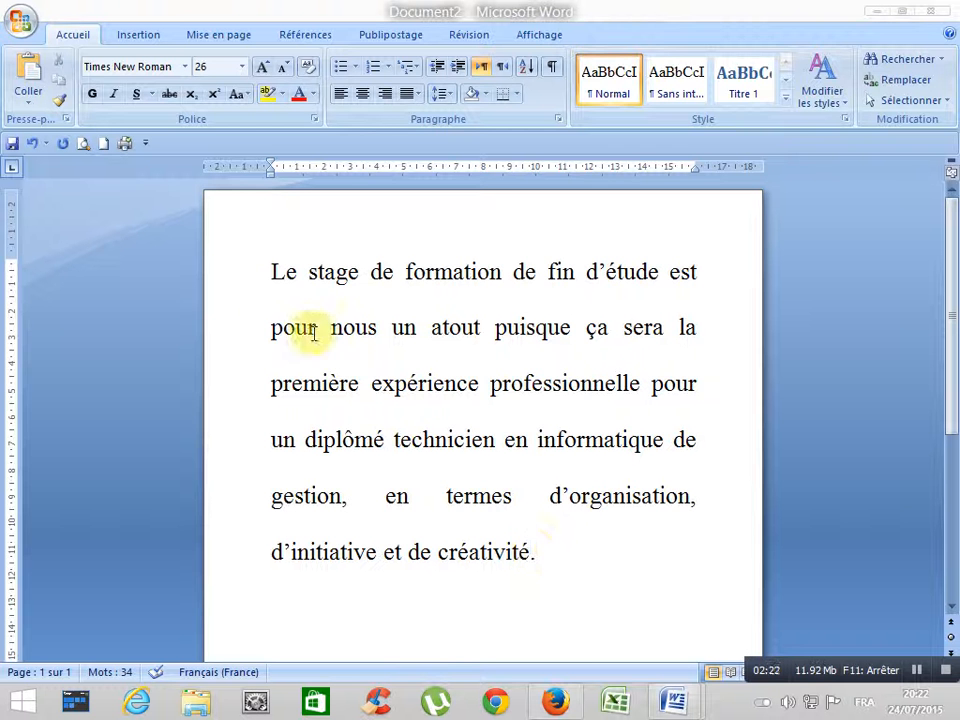
left_click(11, 146)
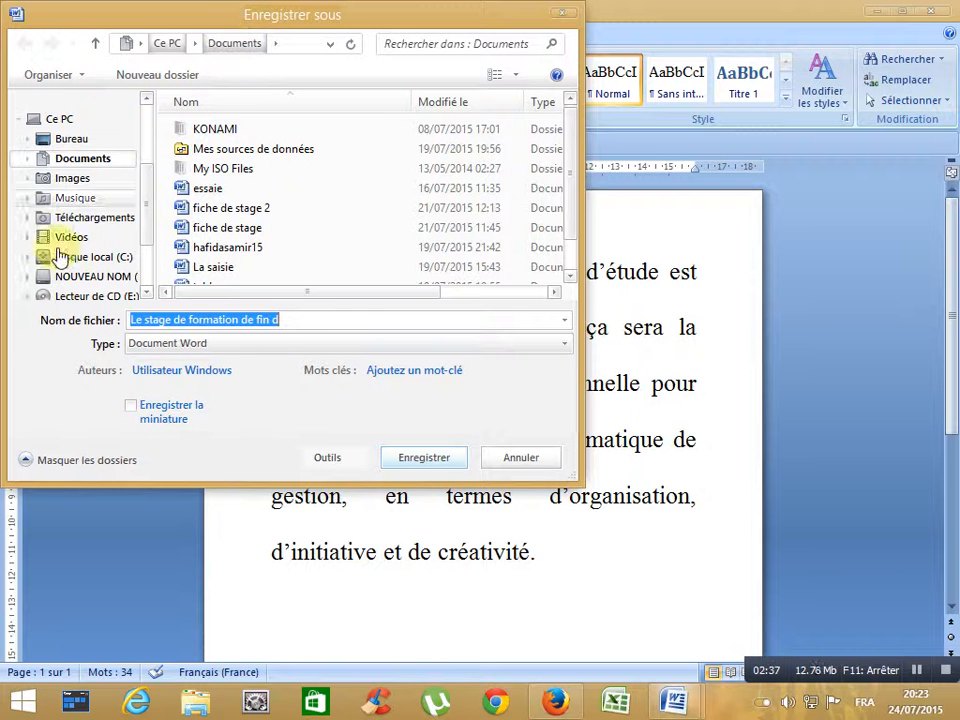
left_click(306, 321)
left_click_drag(306, 321, 78, 330)
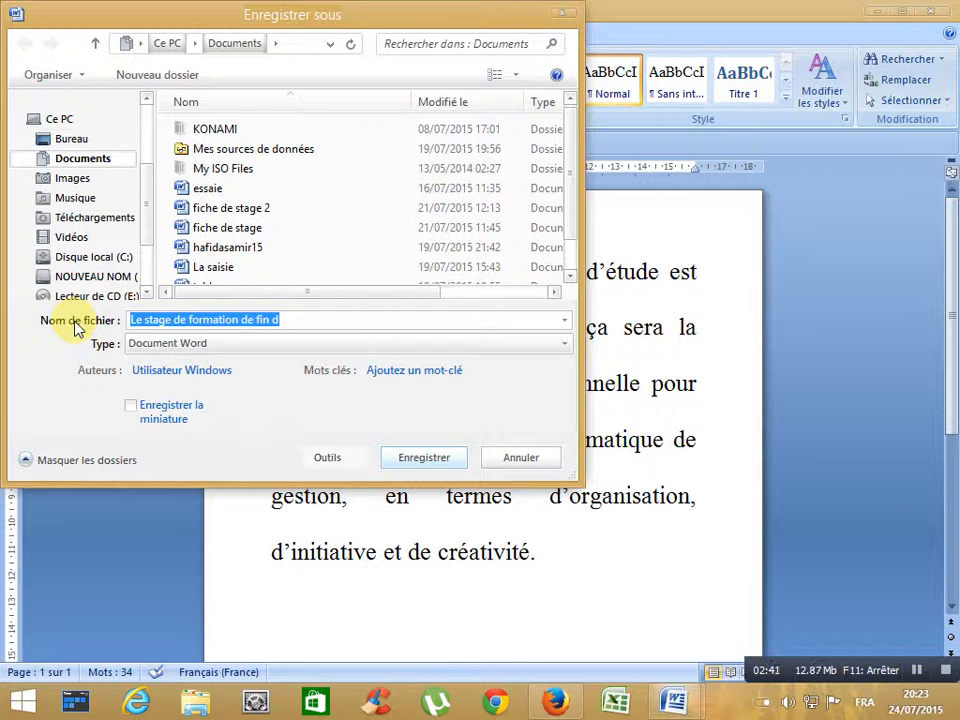
type("tp01")
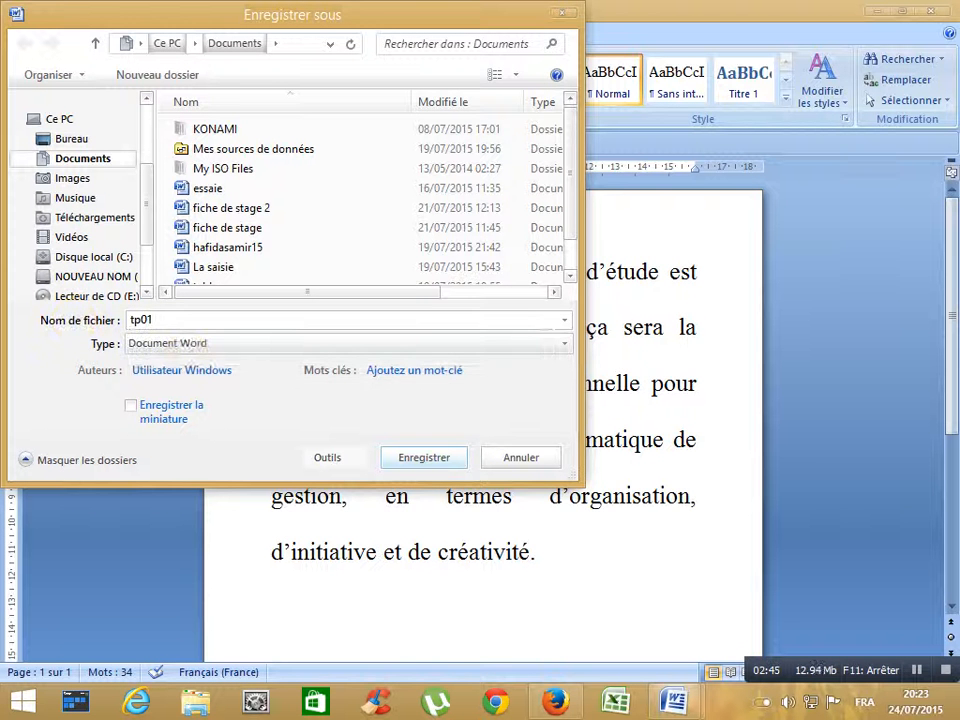
Review the available file types, keep Document Word and save the file.
left_click(200, 346)
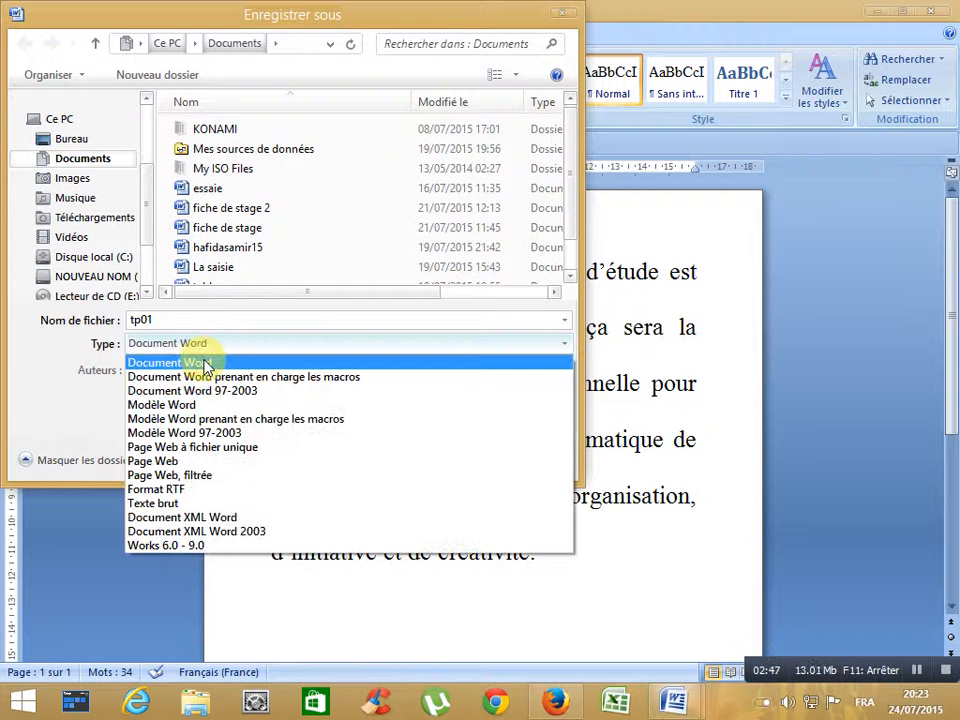
left_click(205, 364)
left_click(205, 348)
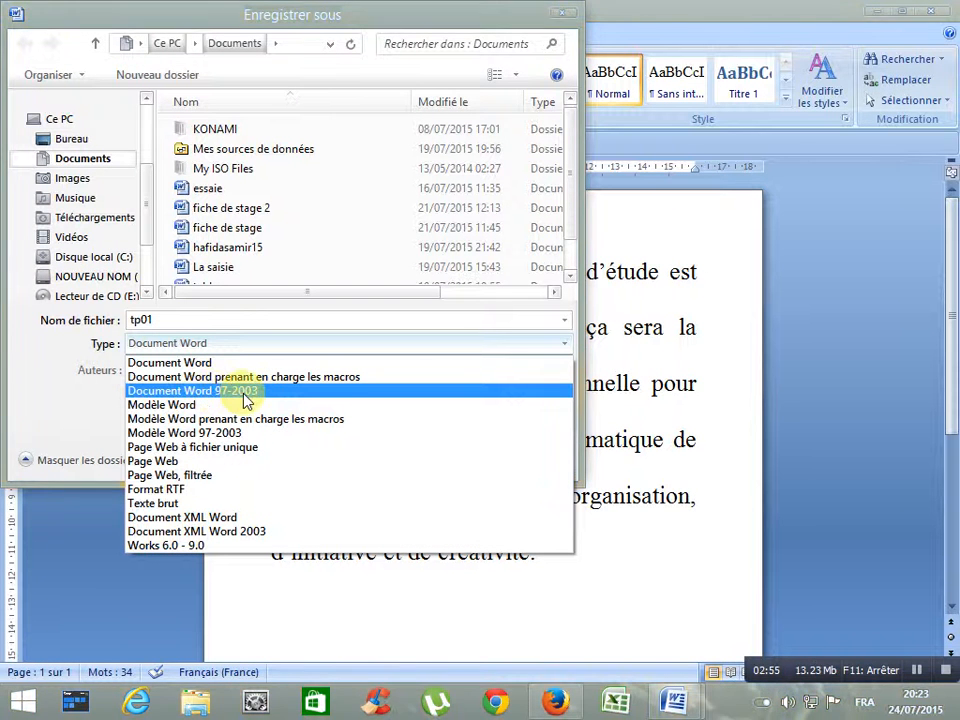
left_click(206, 363)
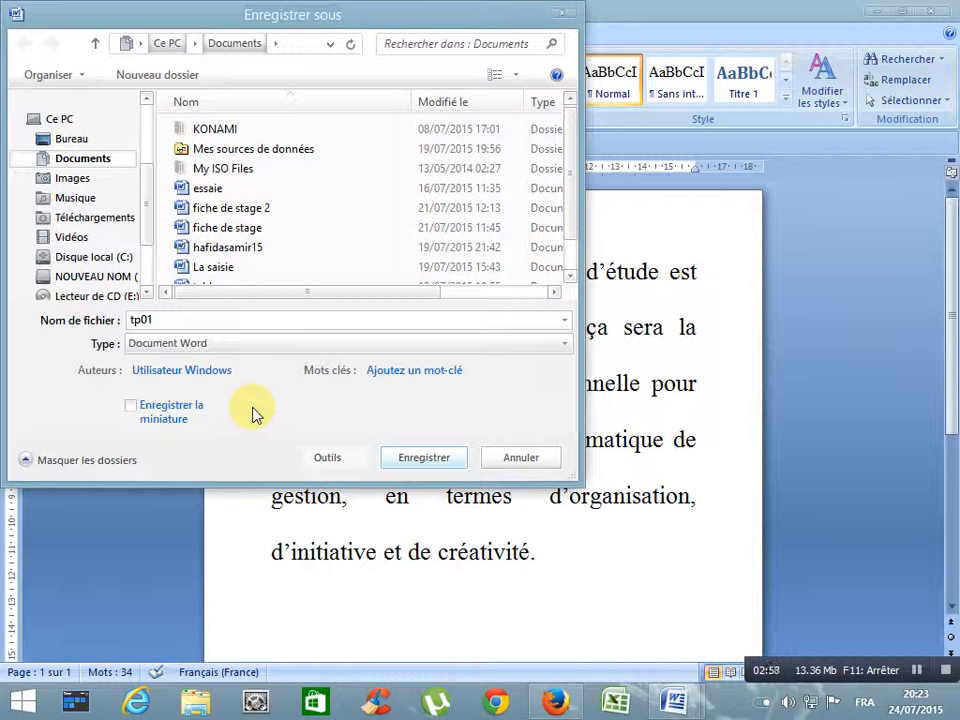
left_click(167, 319)
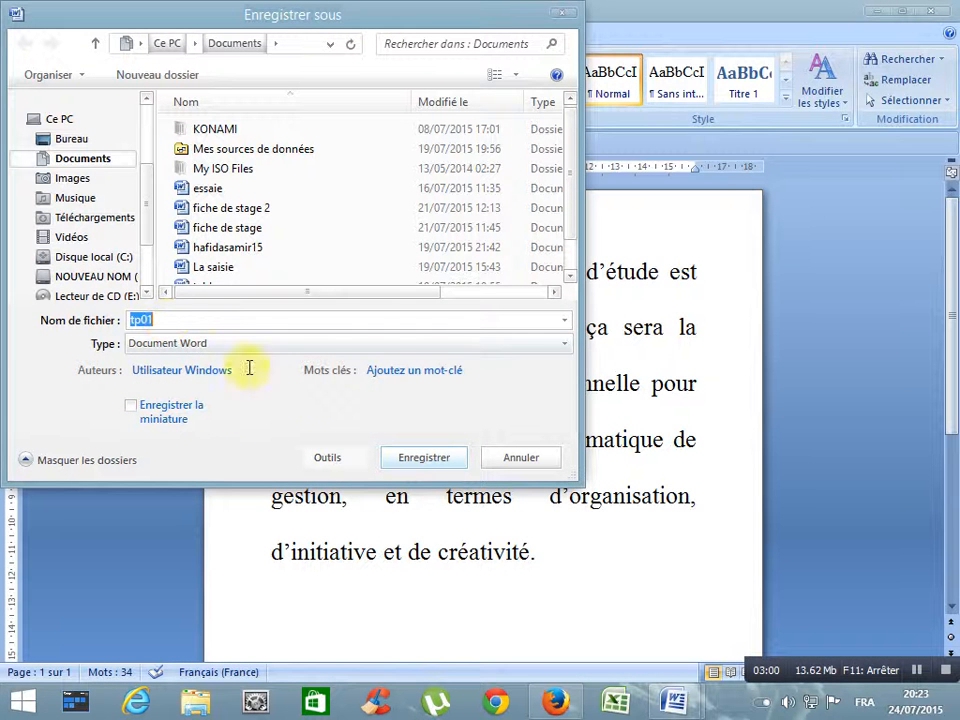
left_click(418, 462)
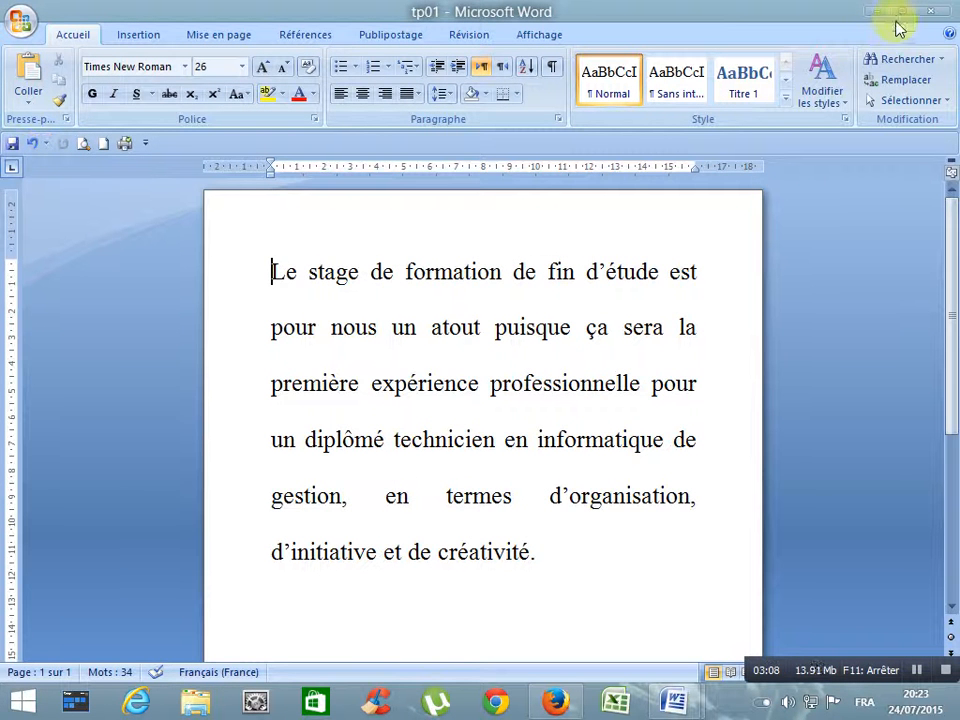
Close both open documents, then relaunch Word and reopen tp01 from the recent documents.
left_click(928, 12)
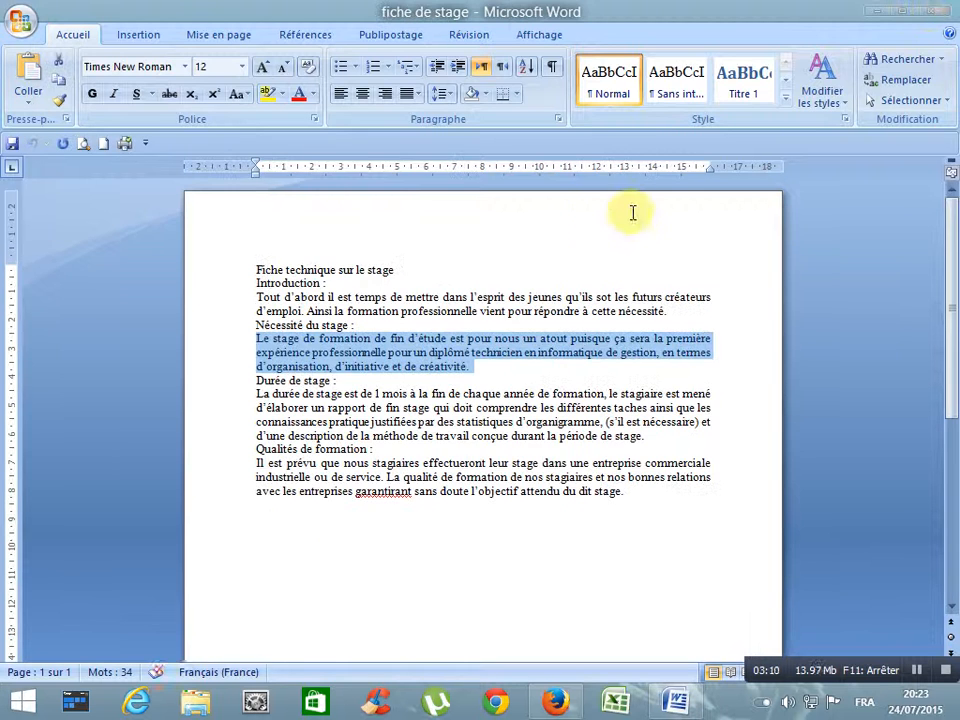
left_click(934, 13)
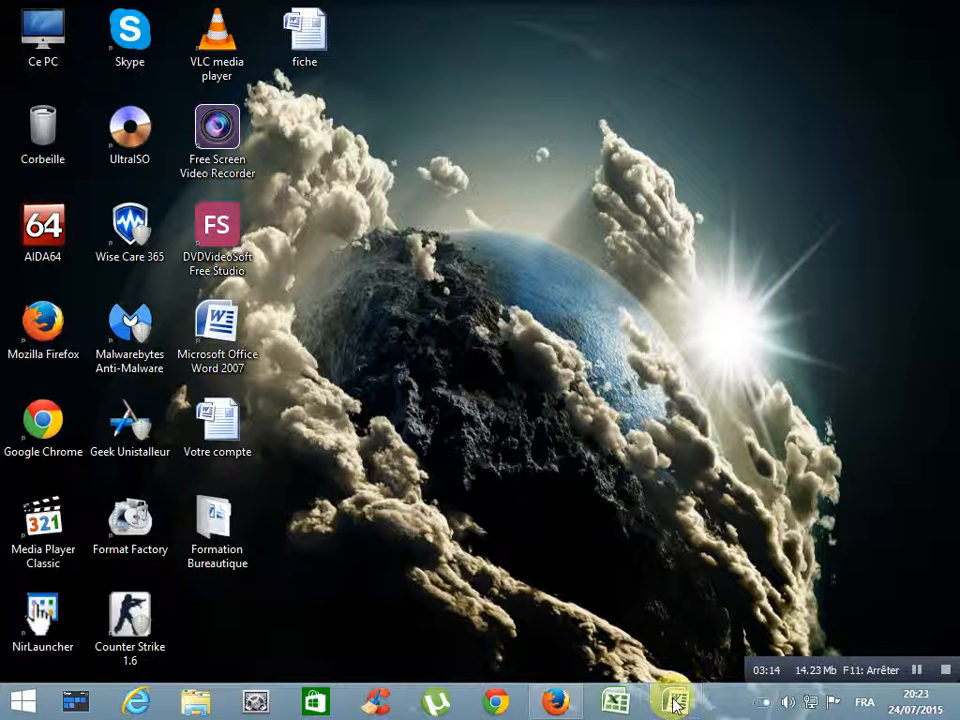
left_click(675, 702)
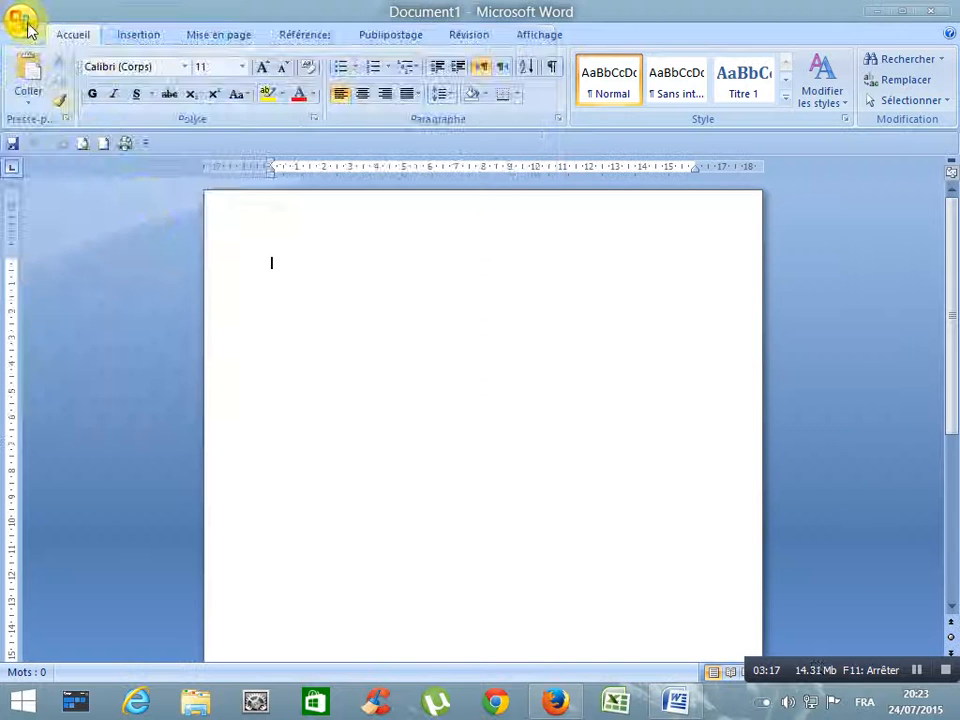
left_click(21, 18)
left_click(172, 80)
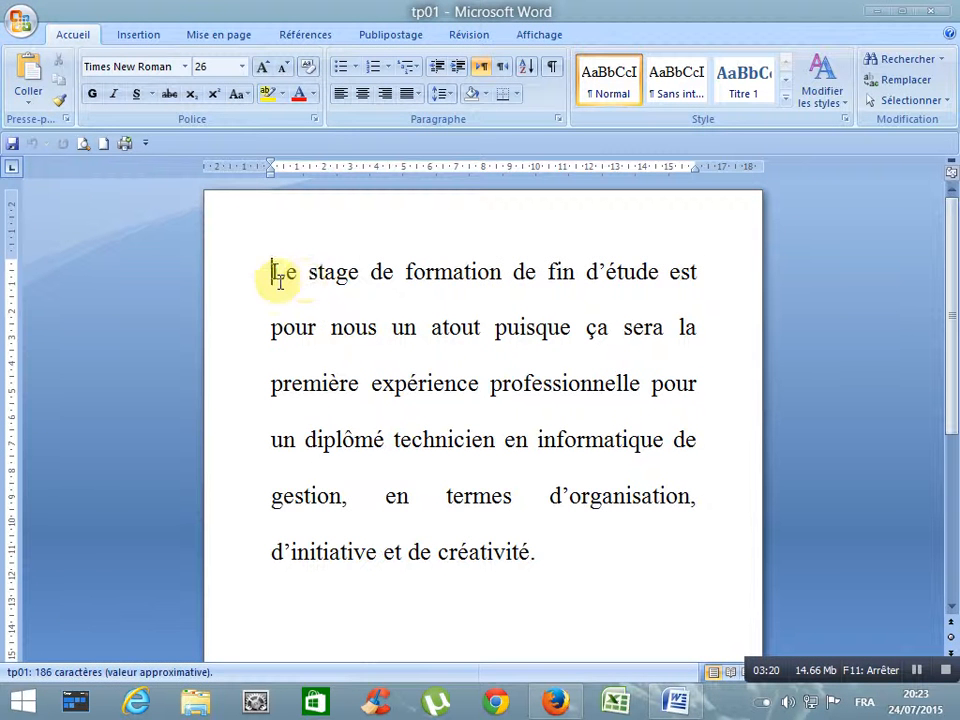
Look over the reopened paragraph and save tp01 again under its existing name with the Save command.
left_click_drag(272, 274, 456, 551)
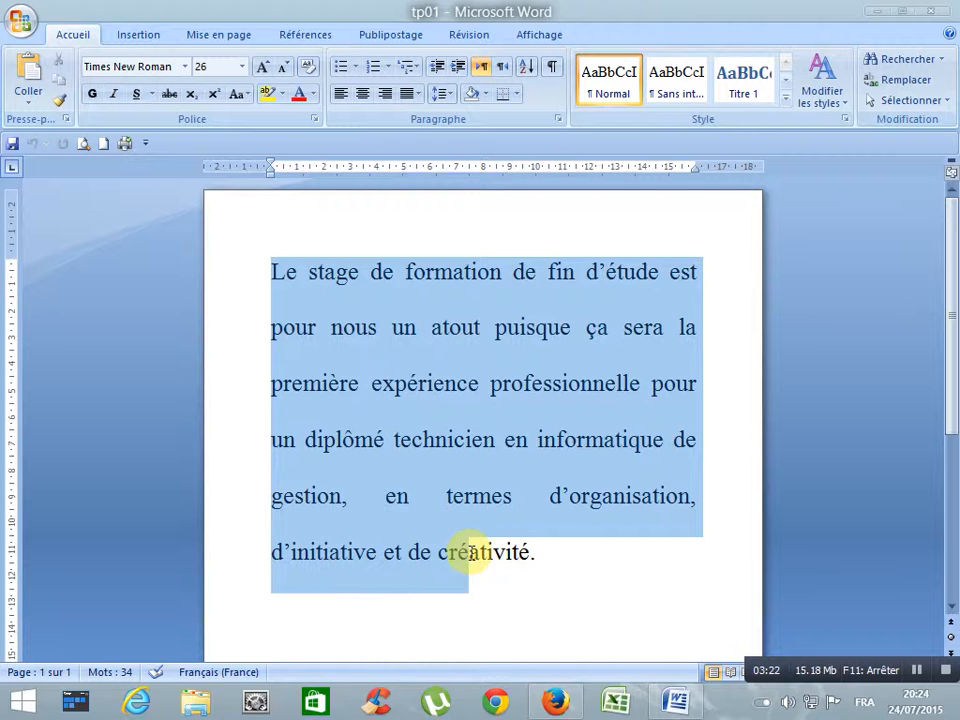
left_click(390, 496)
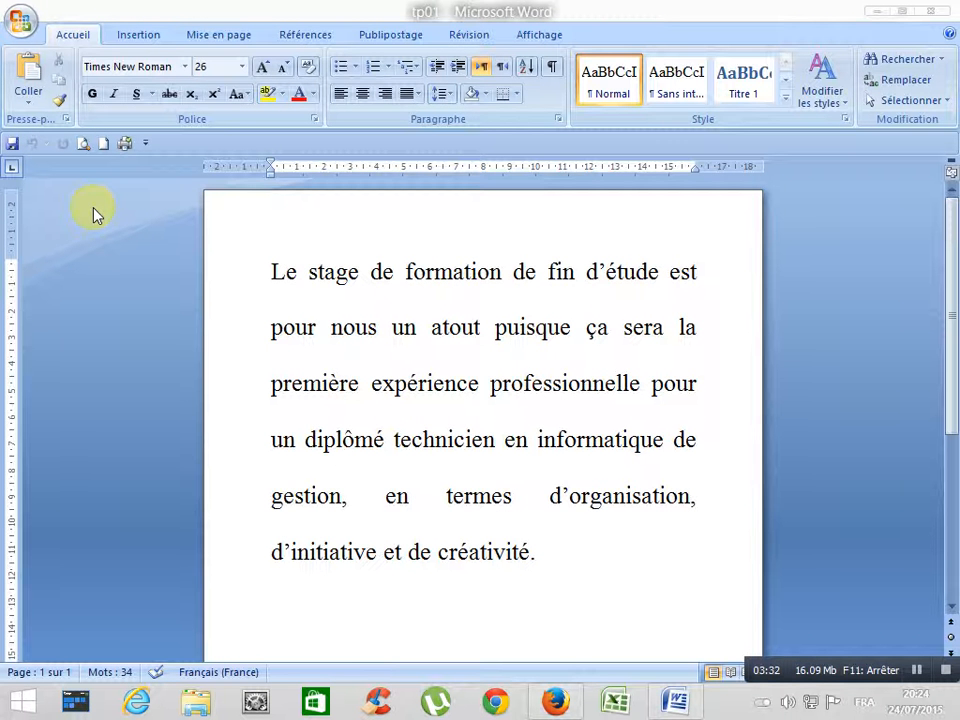
left_click(295, 270)
left_click(19, 22)
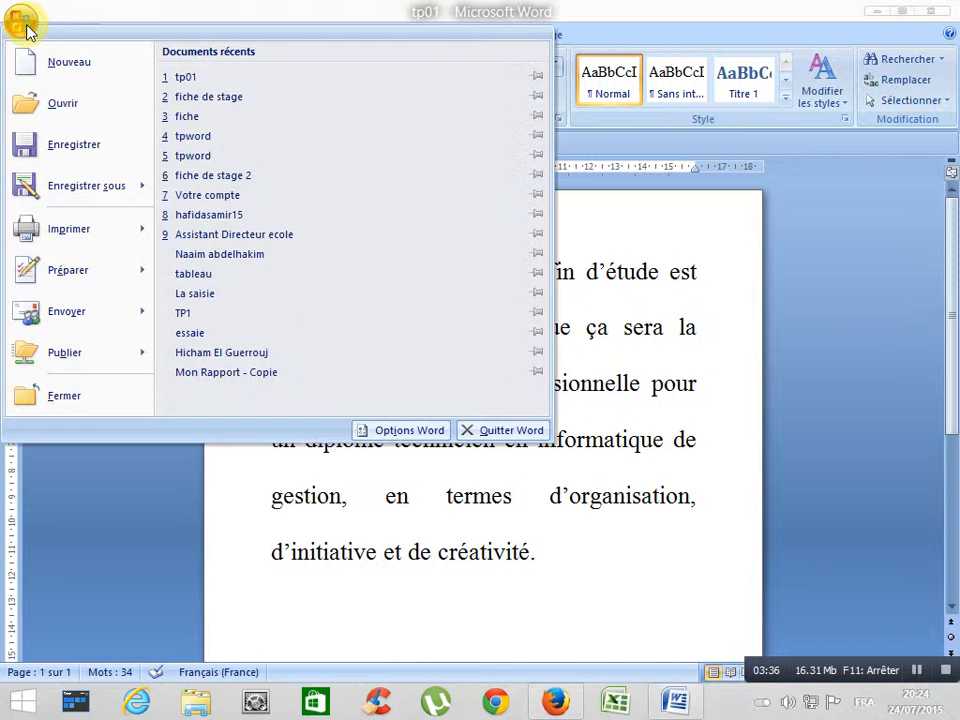
left_click(62, 146)
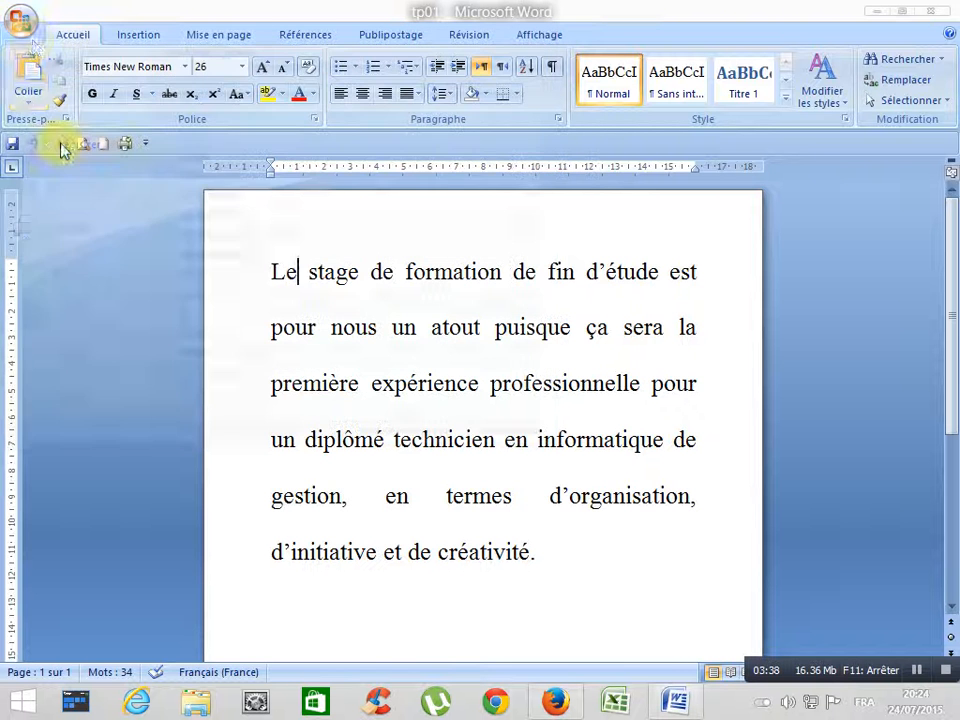
View the Save As format options and dialog for tp01, then cancel.
left_click(27, 22)
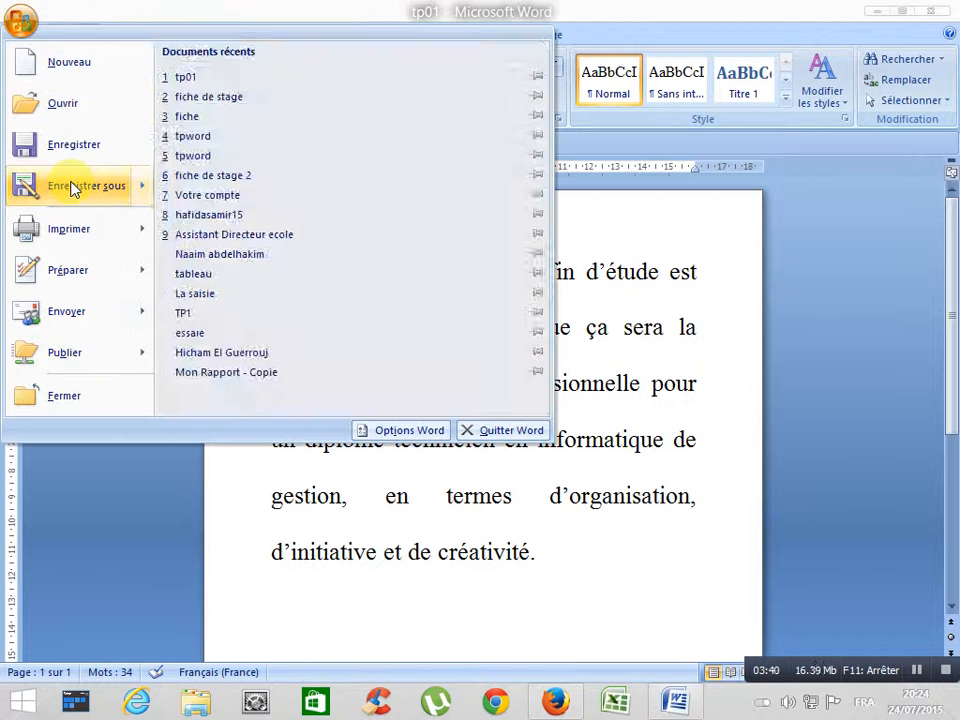
mouse_move(75, 190)
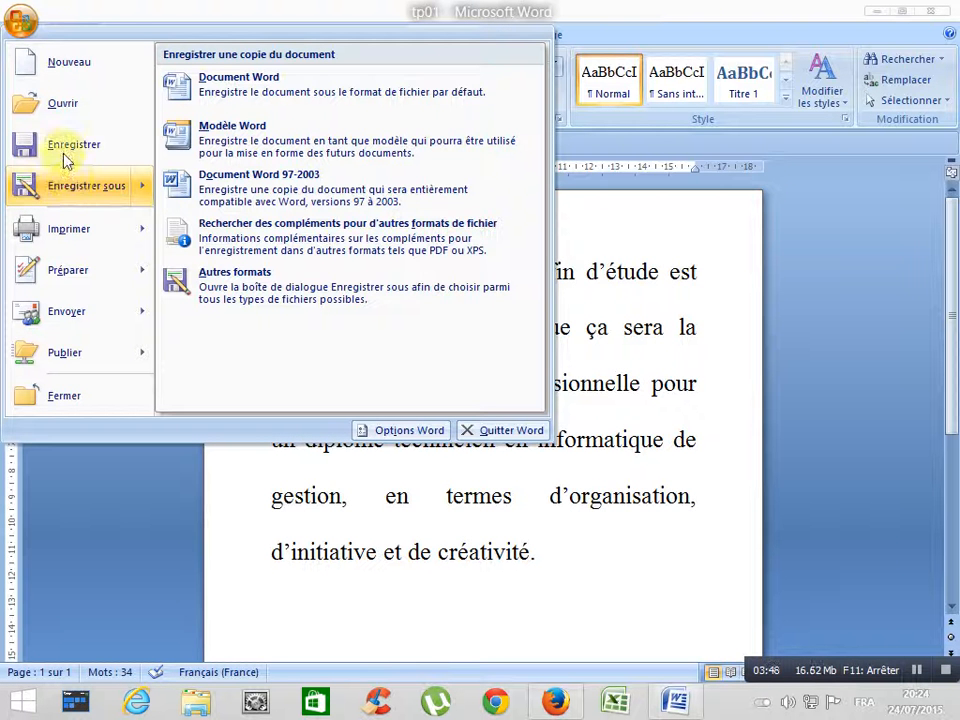
left_click(64, 184)
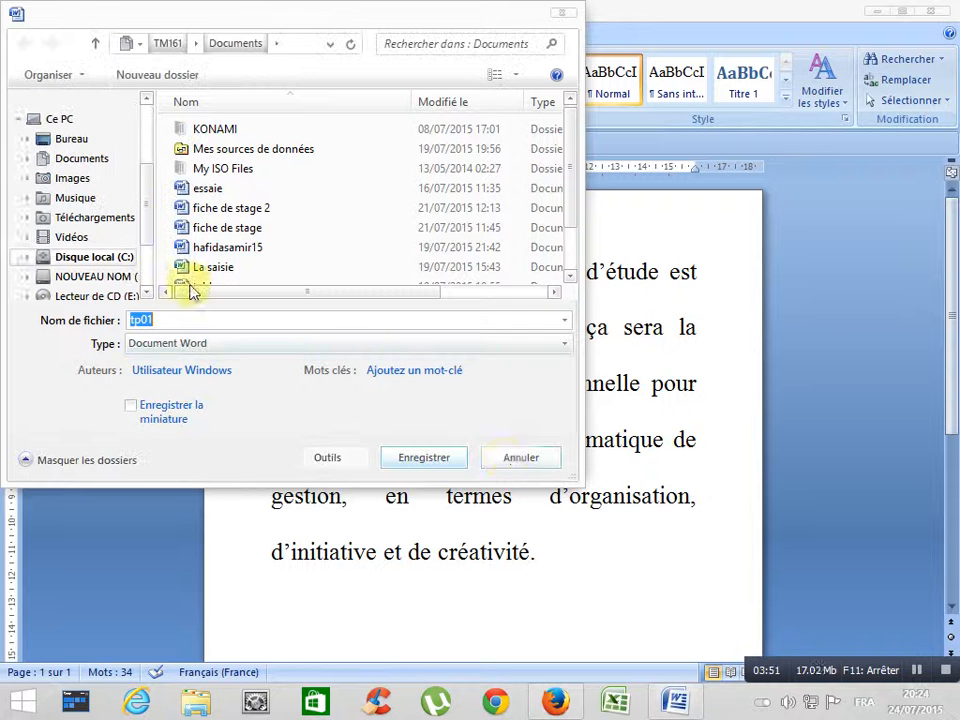
left_click(505, 462)
Save a copy of the document as tp010 on the desktop (Bureau) in Document Word format.
left_click(24, 20)
left_click(98, 193)
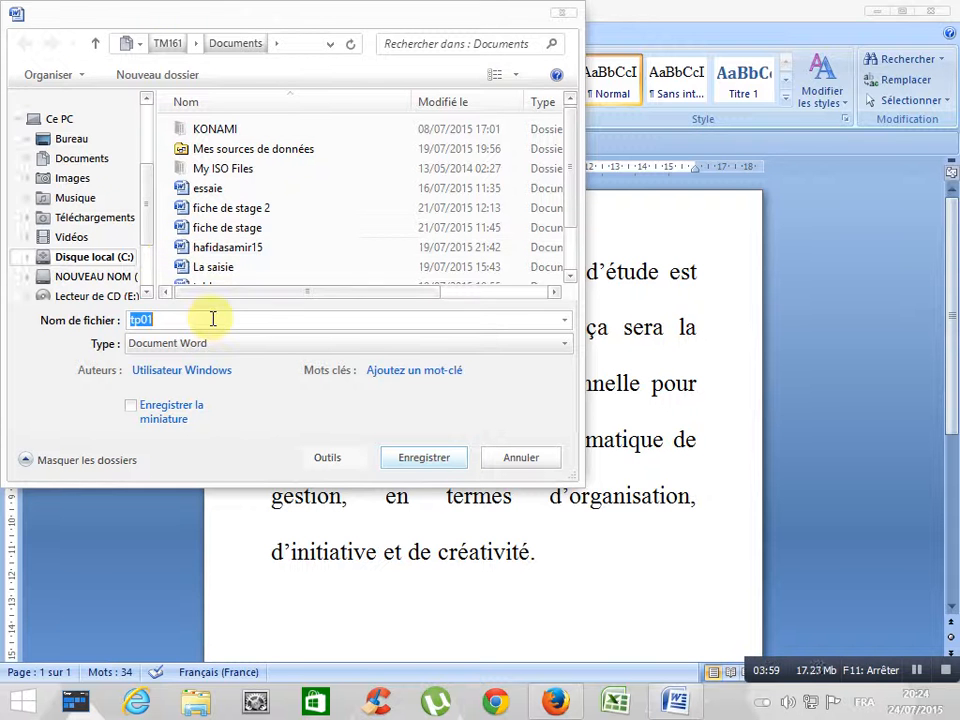
left_click(212, 319)
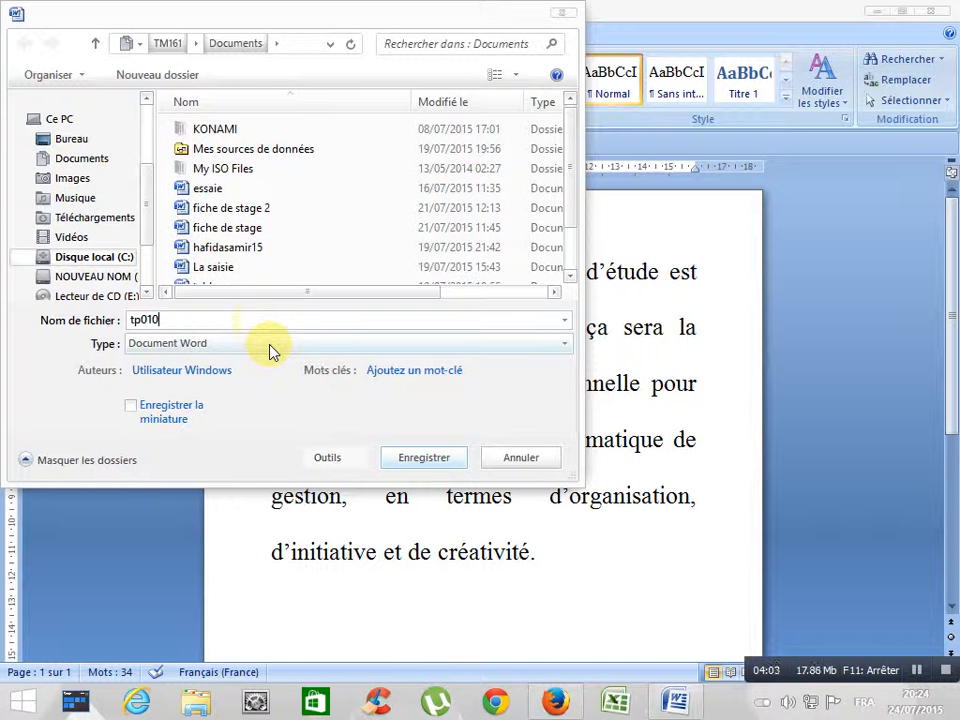
left_click(74, 141)
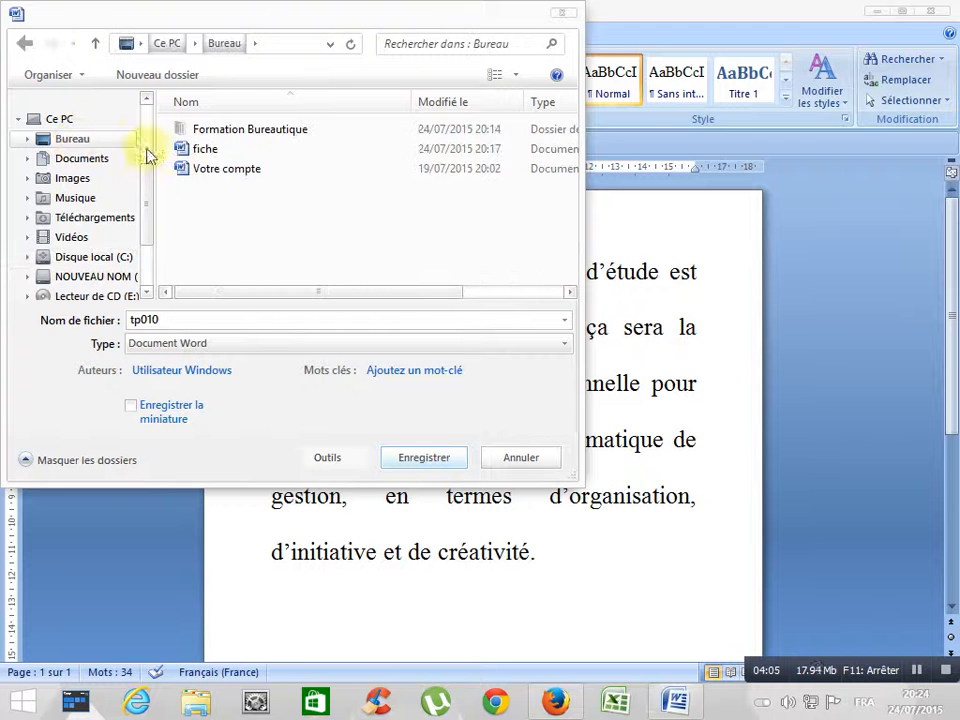
left_click(420, 460)
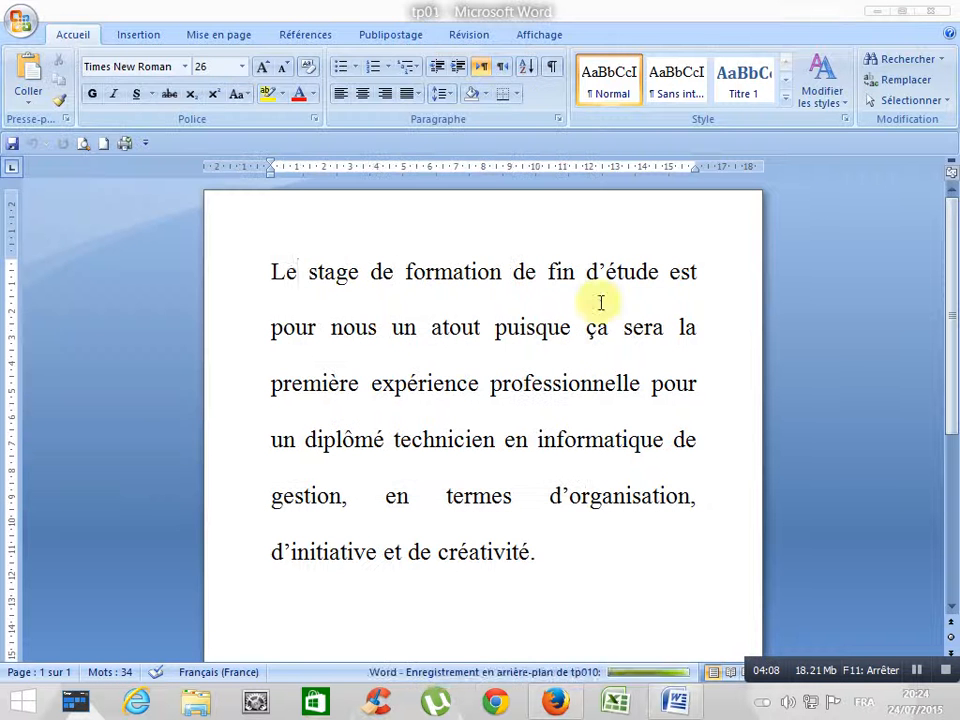
Check the saved tp010 file on the desktop and return to the document in Word.
left_click(879, 14)
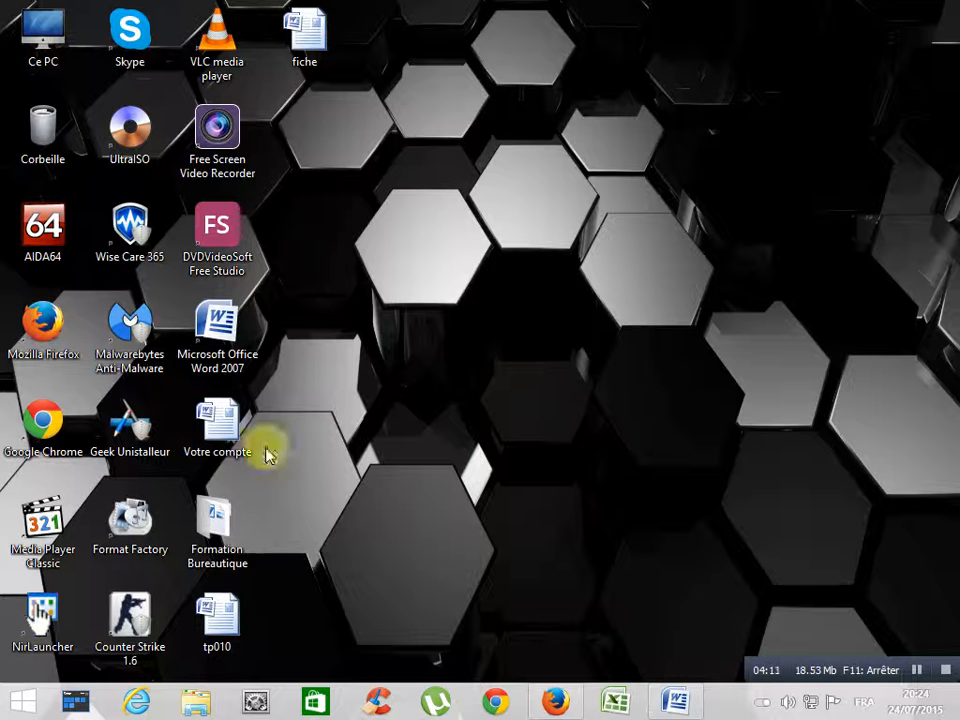
left_click(216, 625)
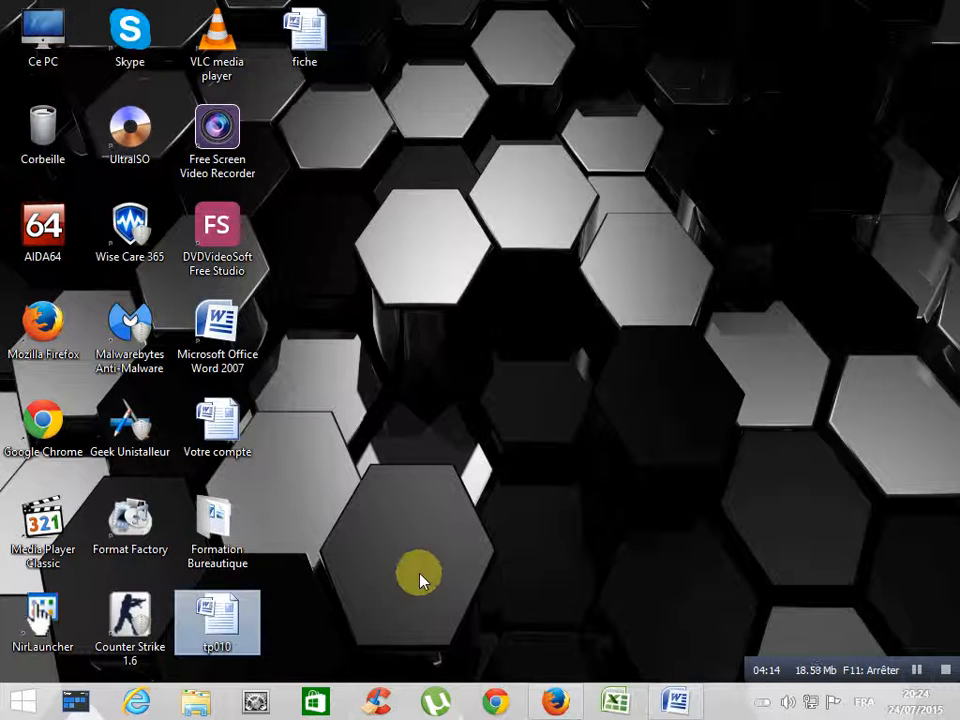
left_click(675, 701)
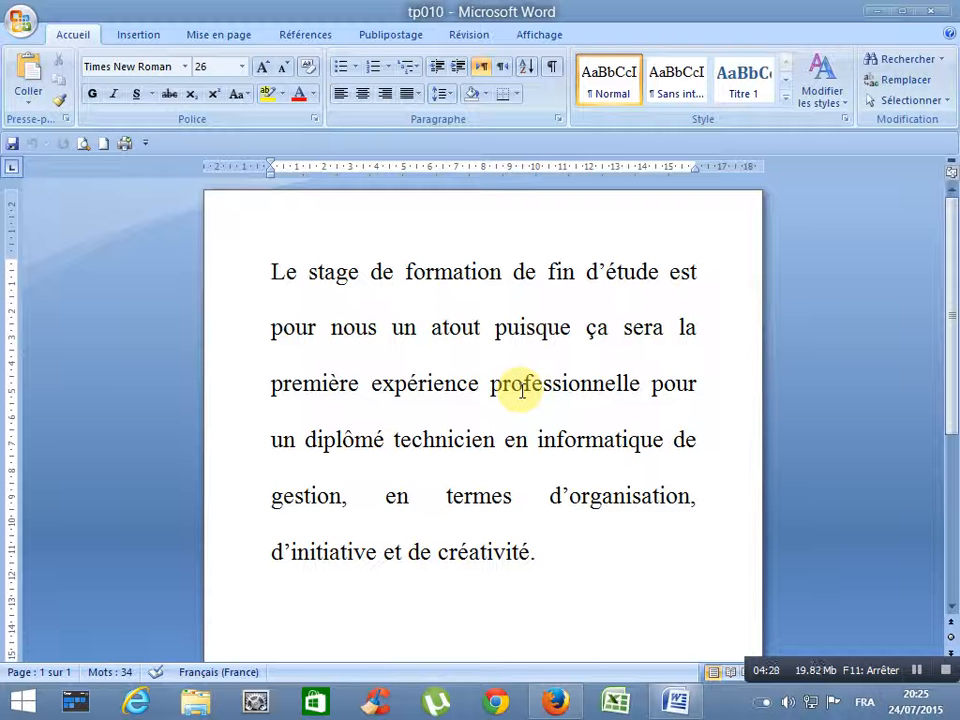
left_click(521, 390)
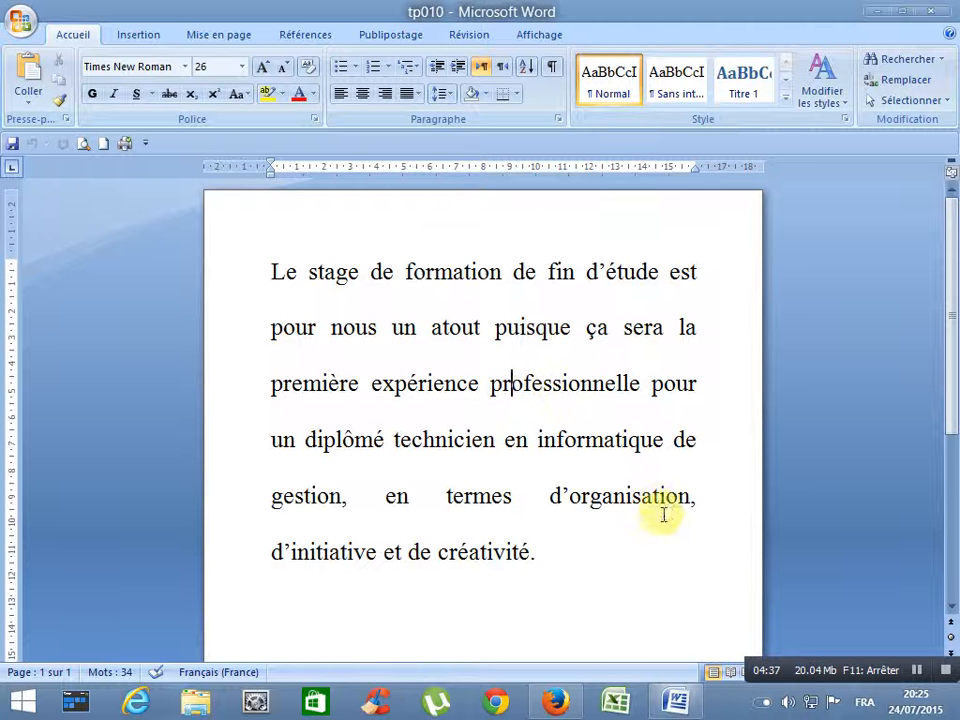
left_click(598, 556)
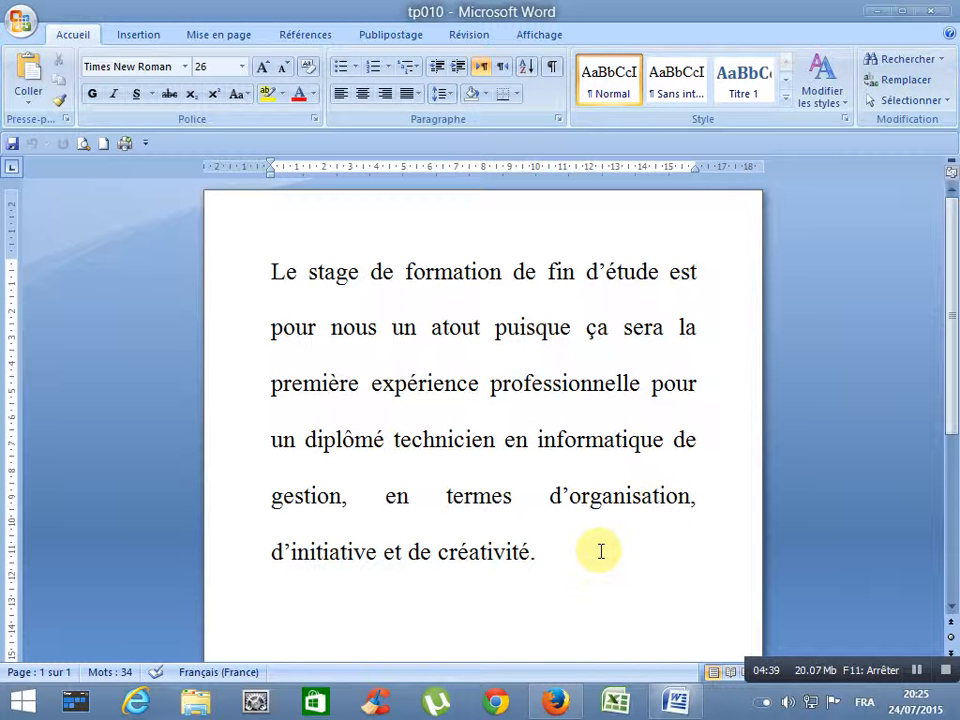